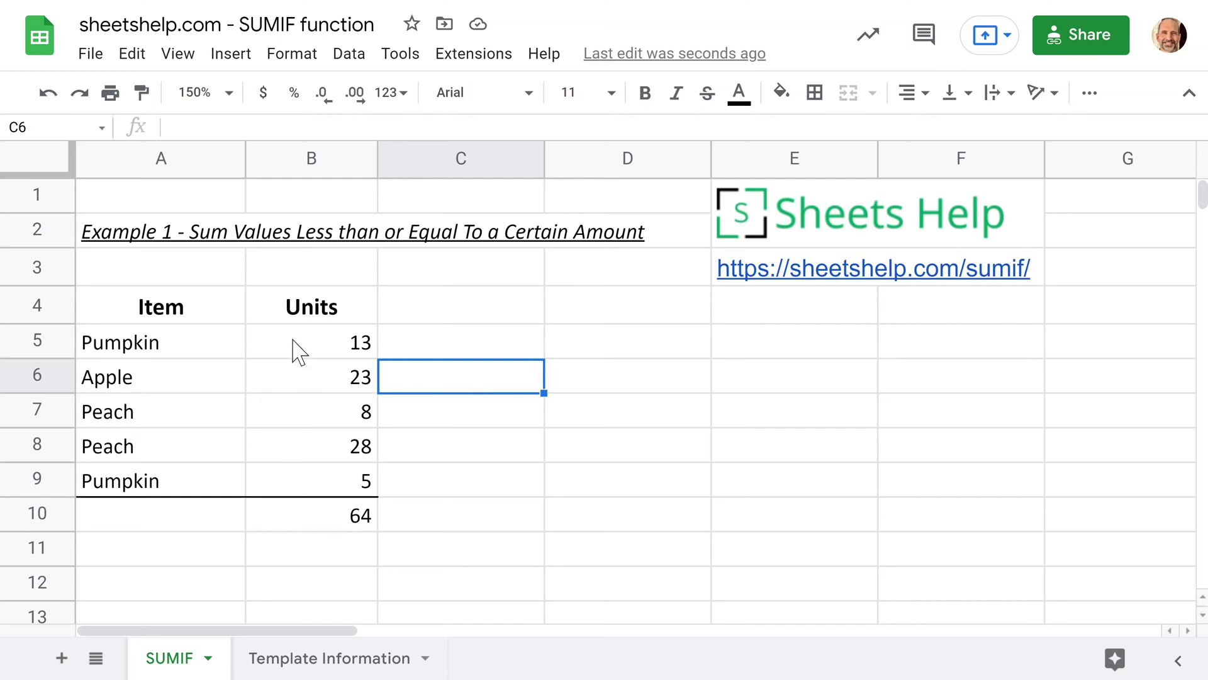
Select the Units values B5:B9 to check their sum in the status bar.
left_click_drag(293, 345, 318, 482)
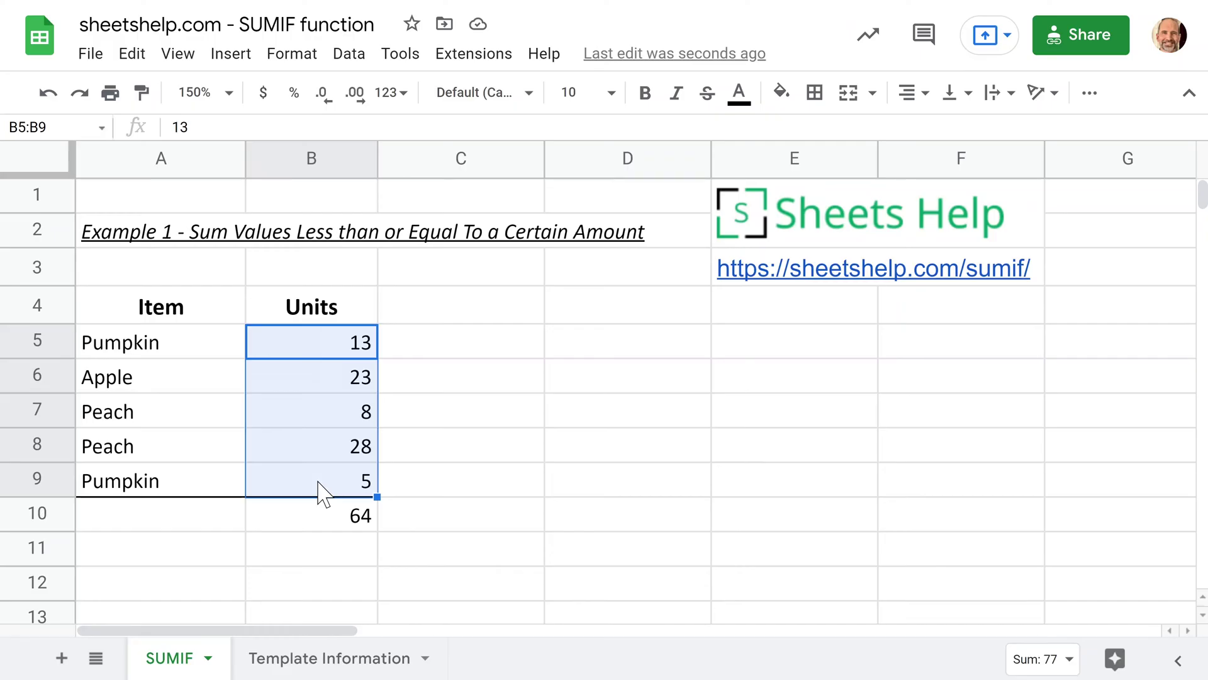
left_click(299, 353)
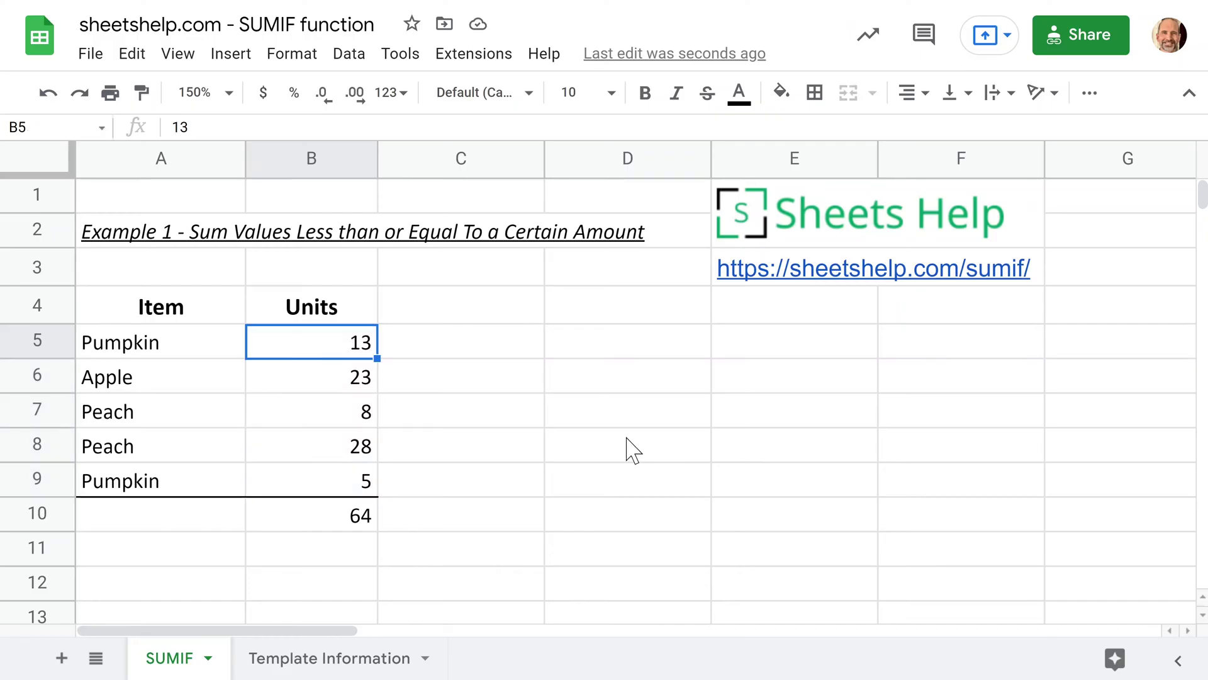
scroll(604, 466, "down", 15)
scroll(575, 480, "up", 15)
key("Down")
key("Down")
key("Right")
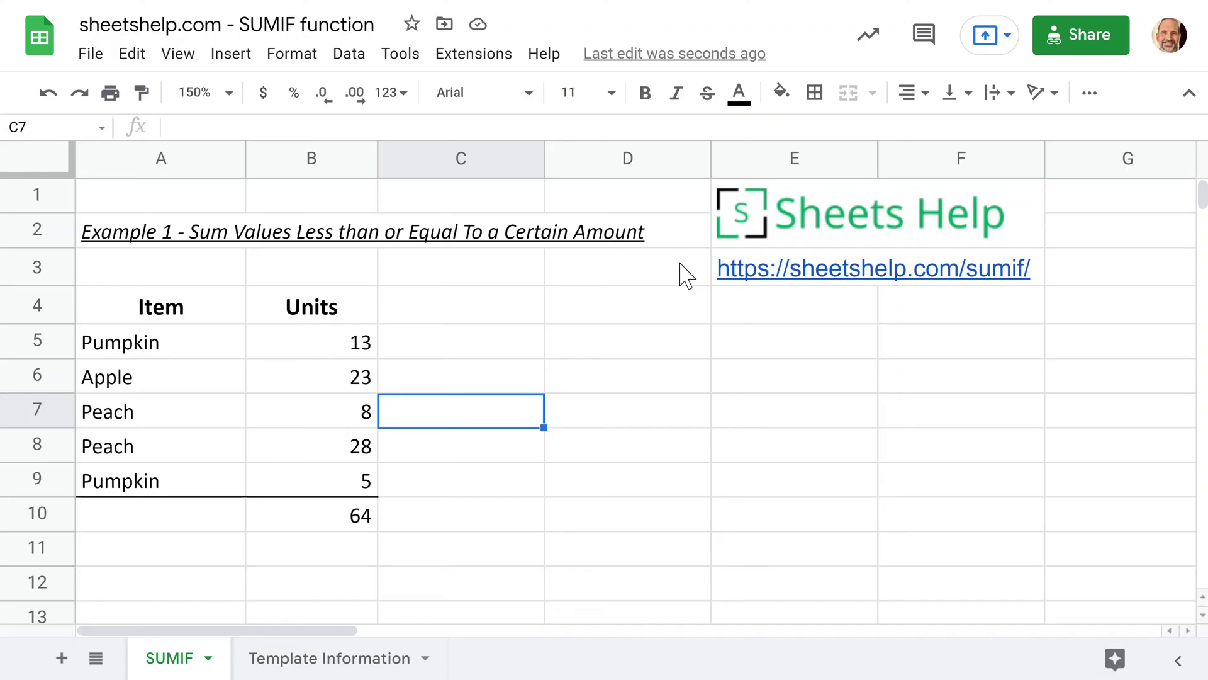
left_click(412, 457)
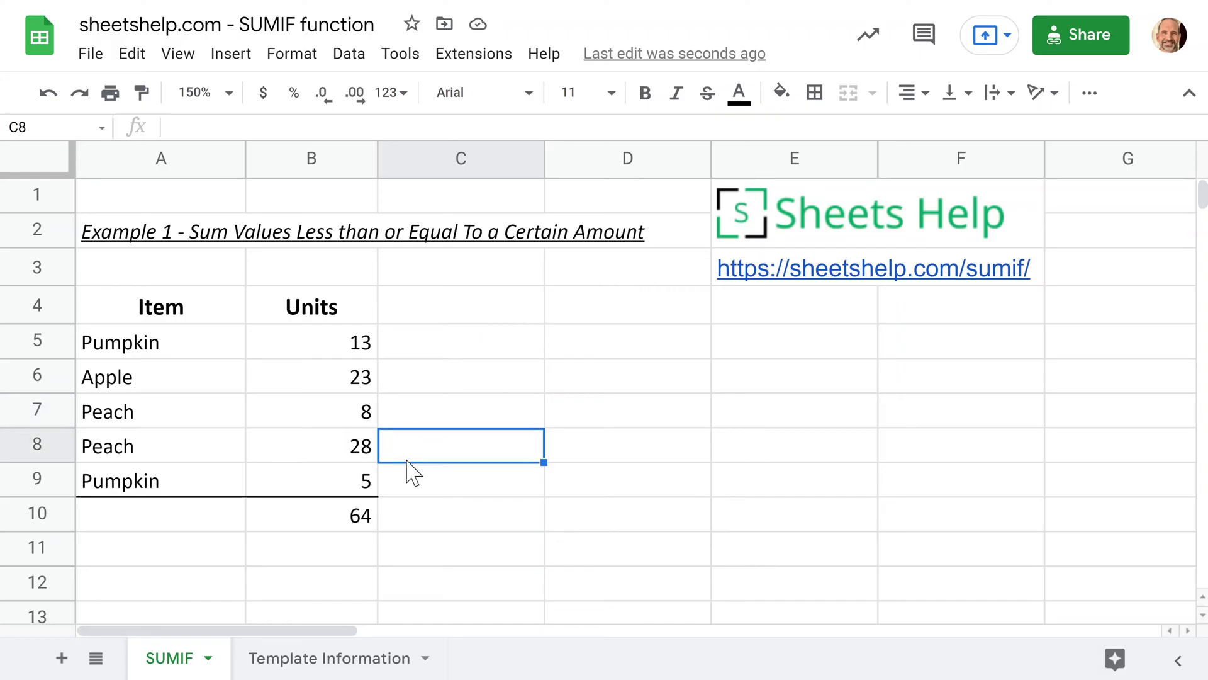
left_click(329, 453)
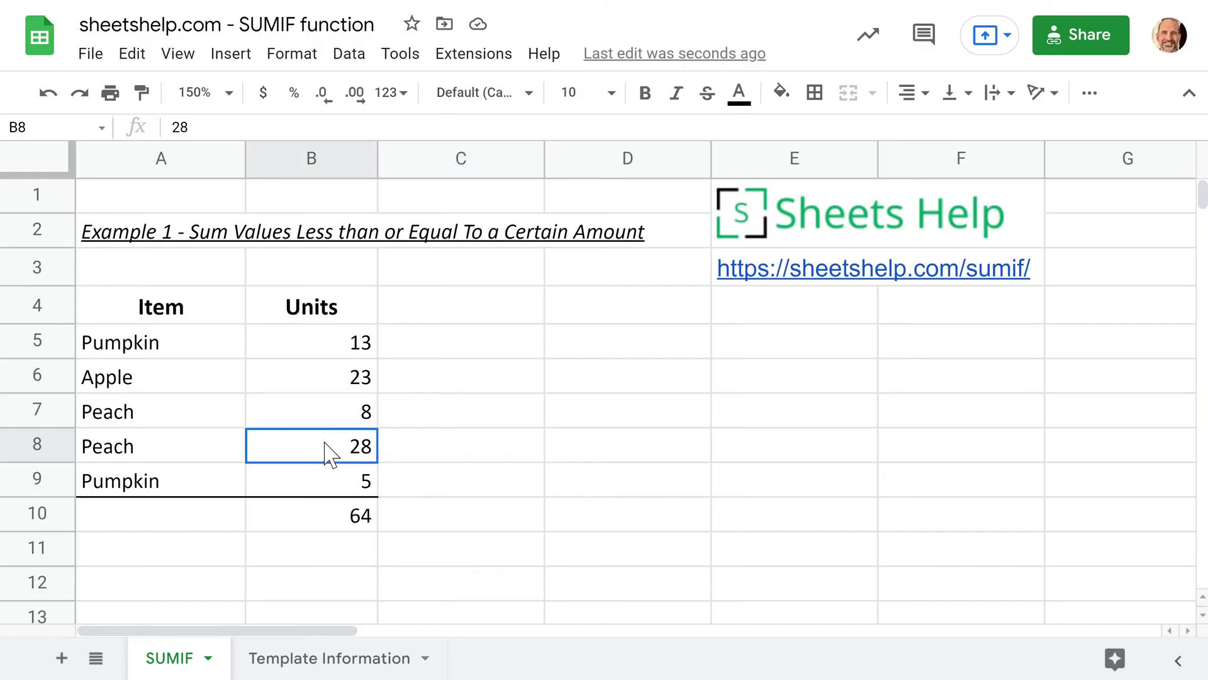
key("ctrl+z")
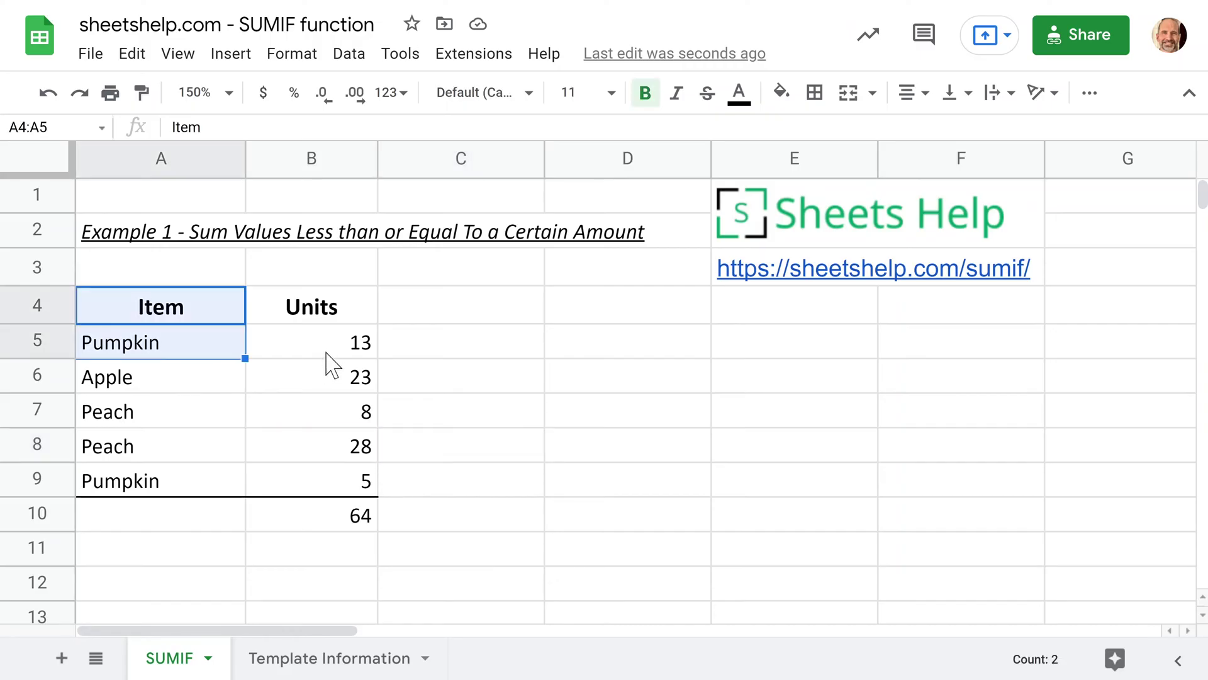
left_click(329, 359)
left_click_drag(312, 349, 302, 484)
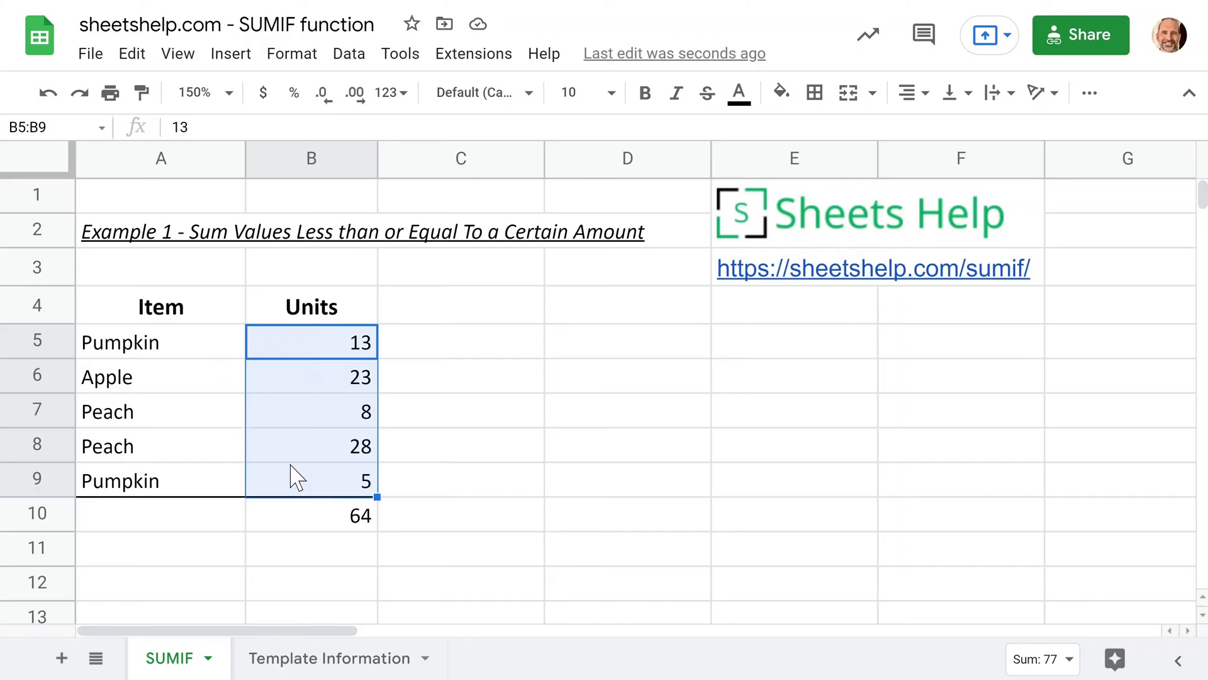
Delete B10's SUMIF formula, review Pumpkin and Units values 13, 8 and 5, then reselect B10.
left_click(306, 524)
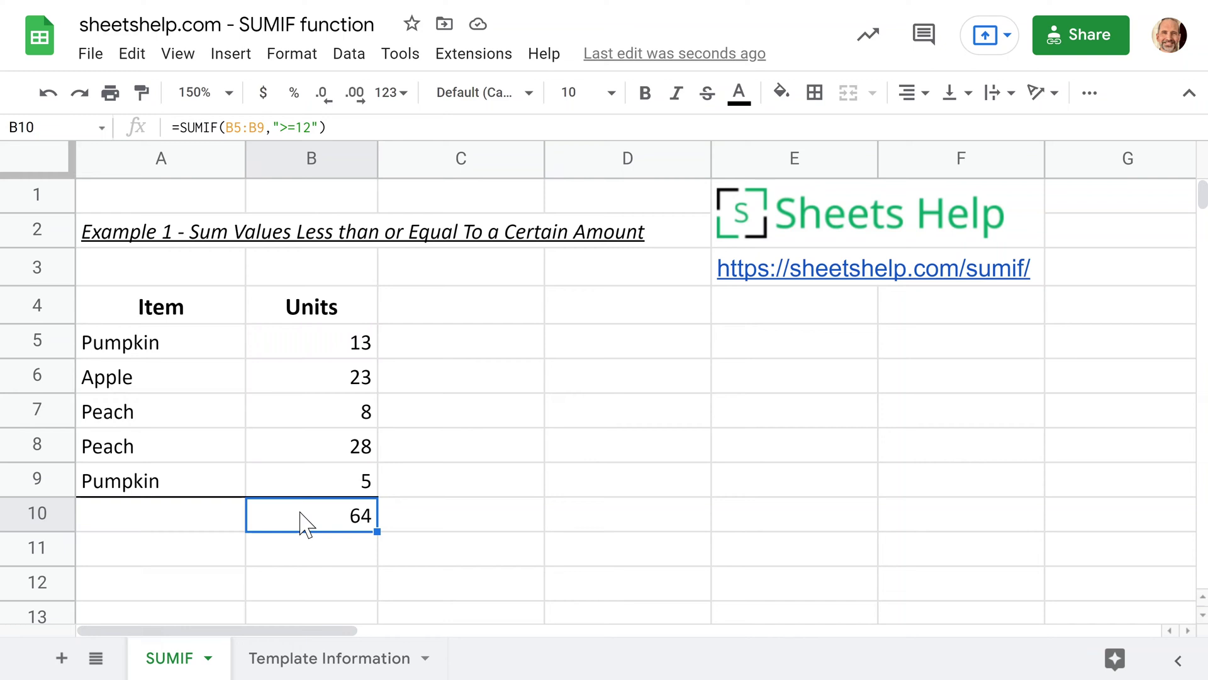
key("Delete")
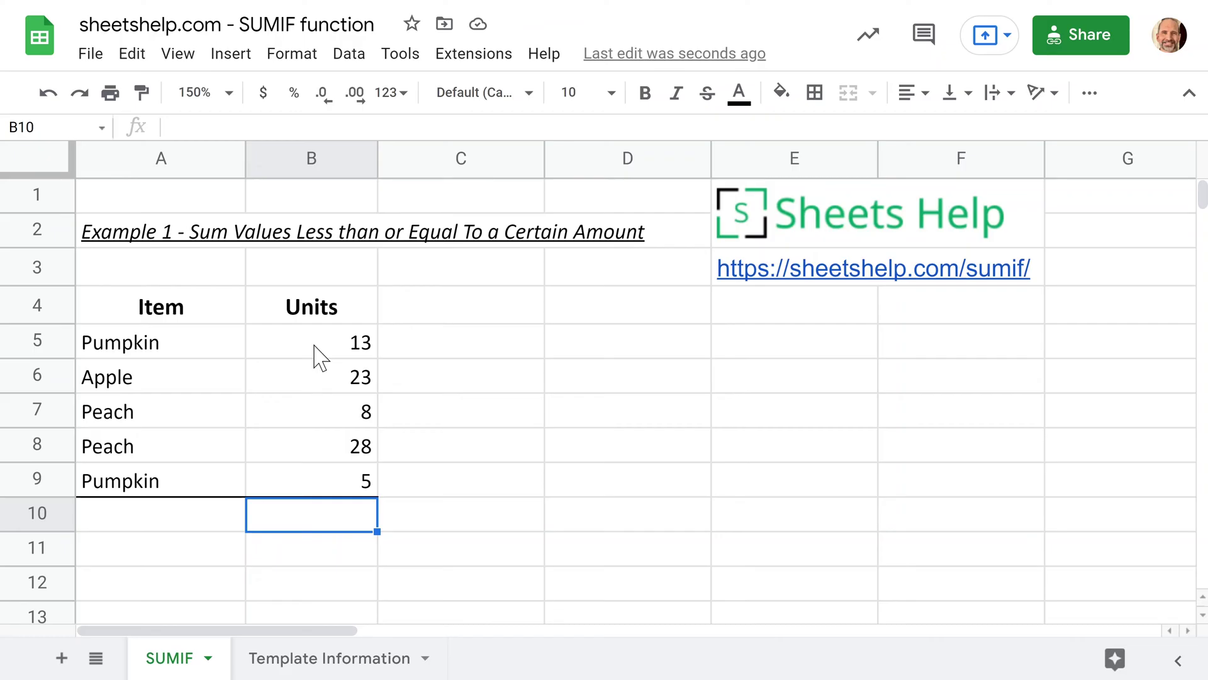
left_click(164, 356)
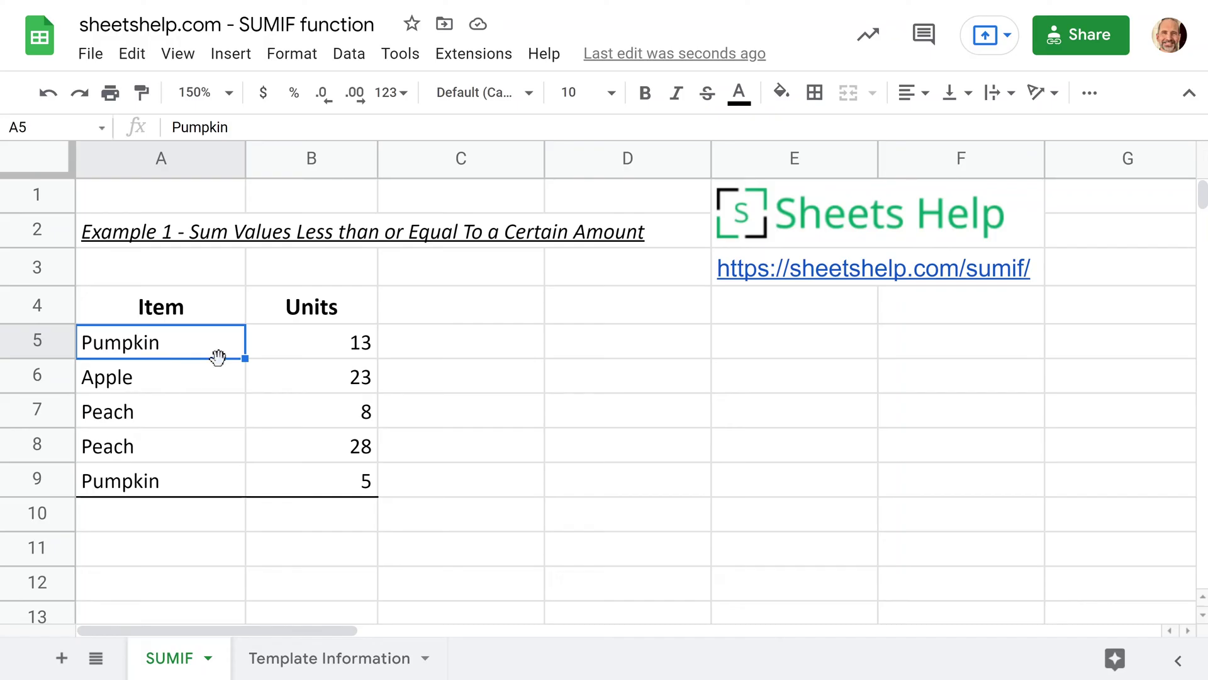
left_click(328, 354)
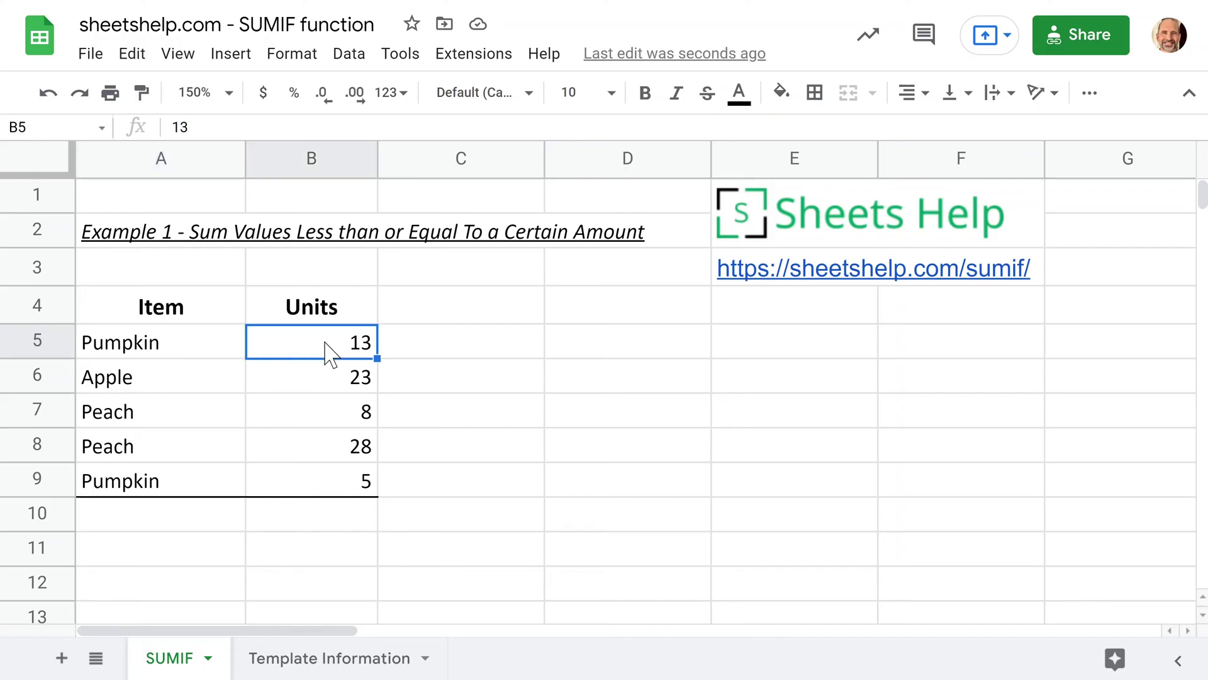
left_click(307, 416)
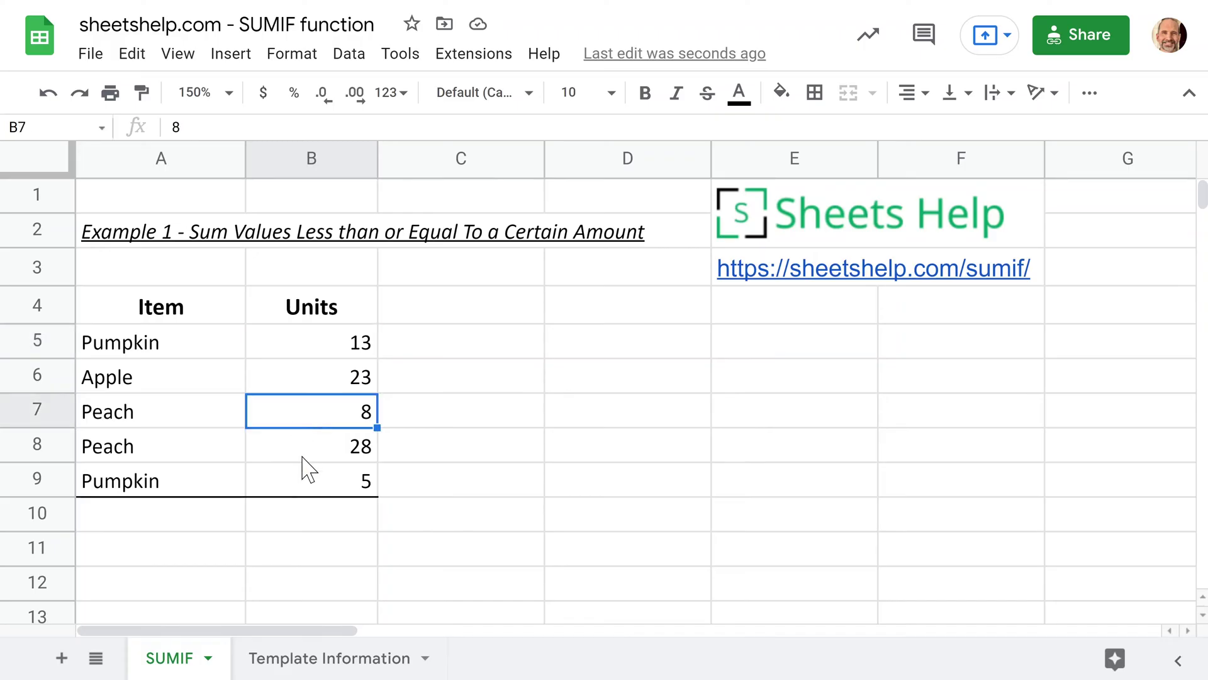
left_click(304, 490)
left_click(308, 517)
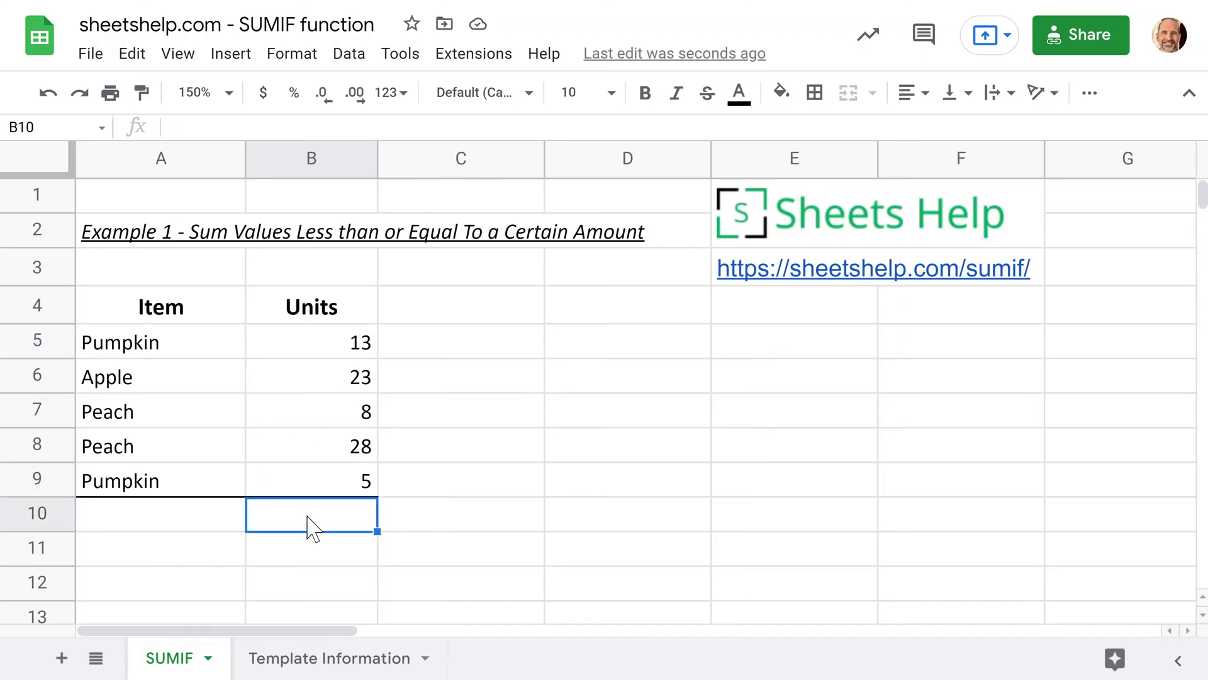
Start =SUMIF( in B10, correcting the mistyped =IF(, with B5:B9 as the range.
type("=")
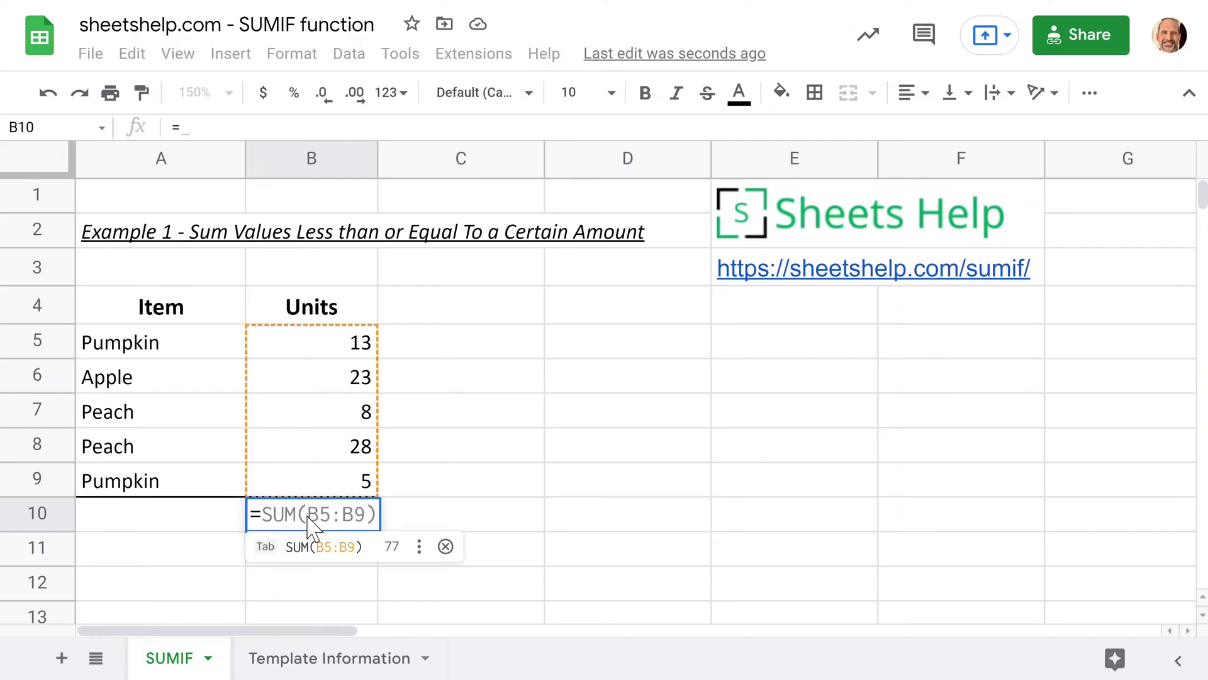
type("IF")
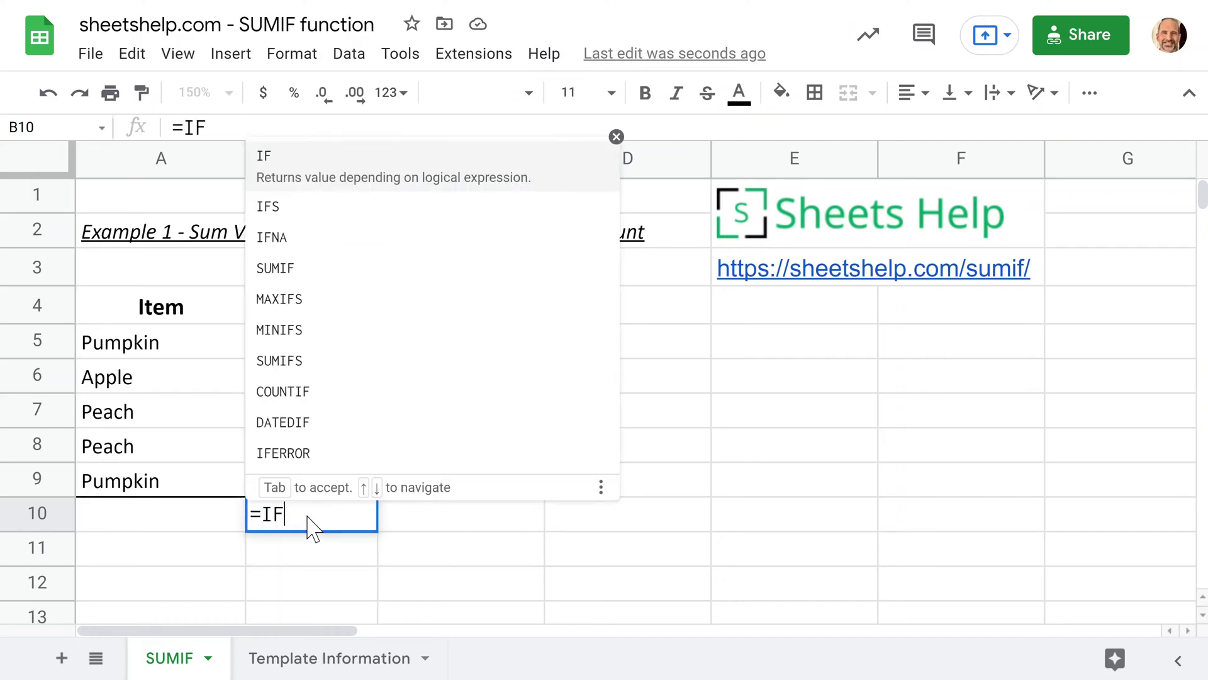
type("(")
key("BackSpace")
key("BackSpace")
key("BackSpace")
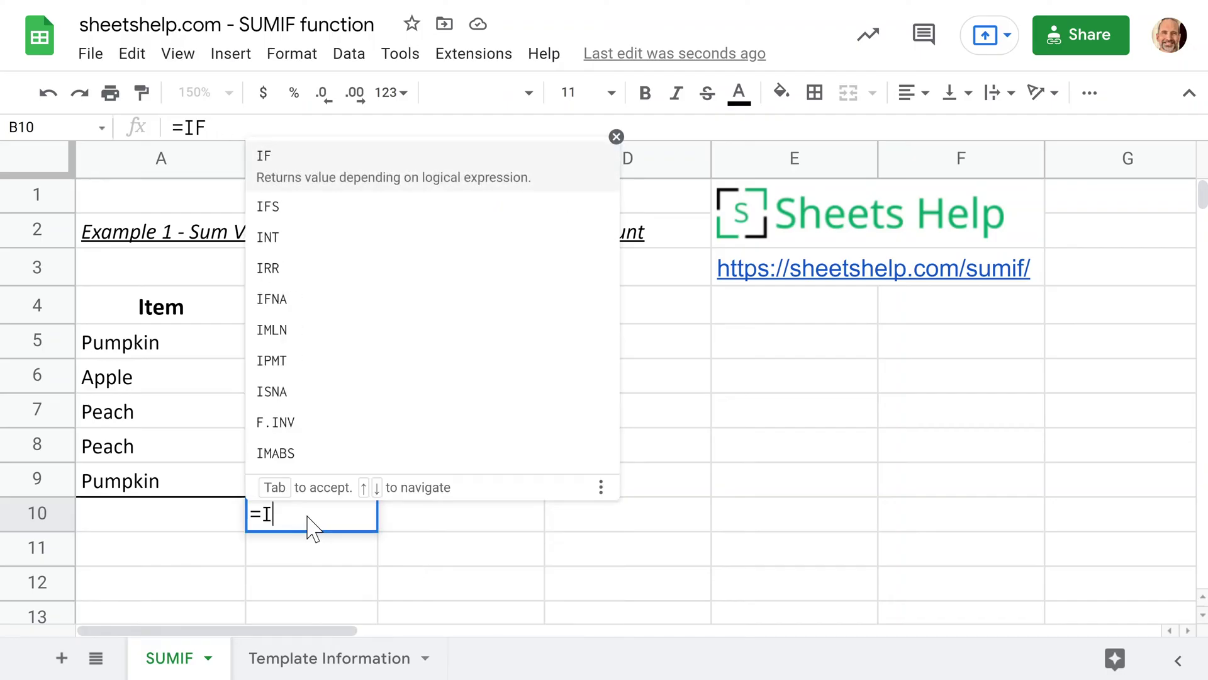
type("SUMIF")
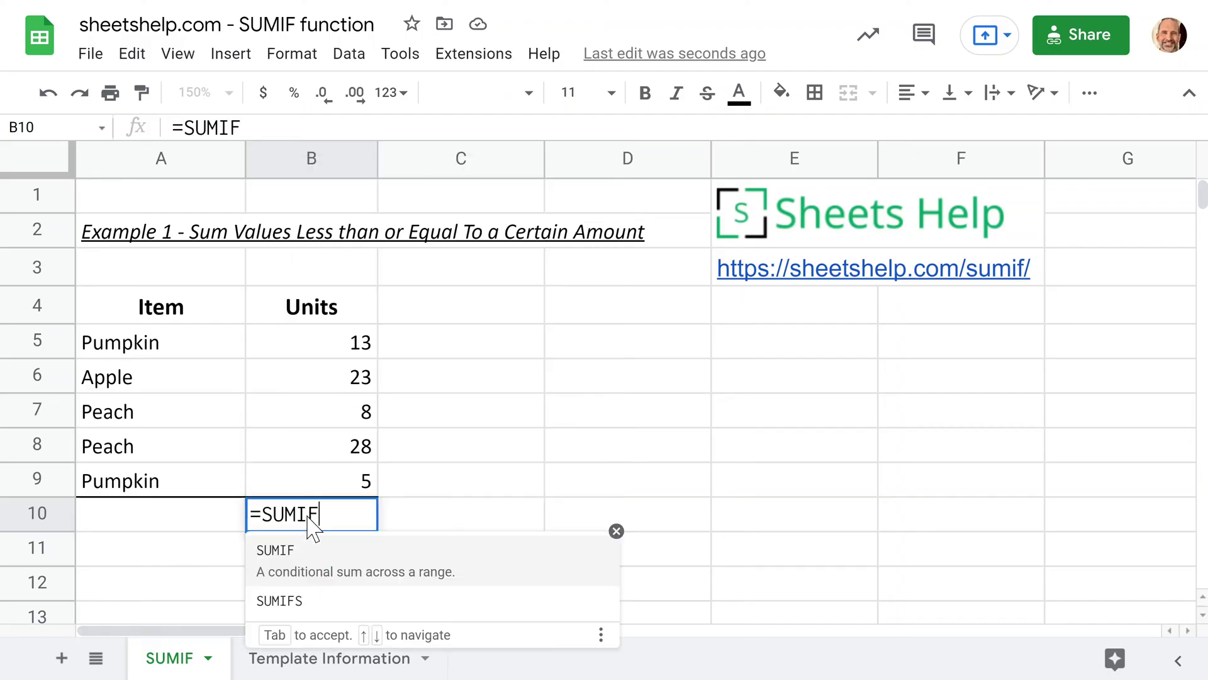
type("(")
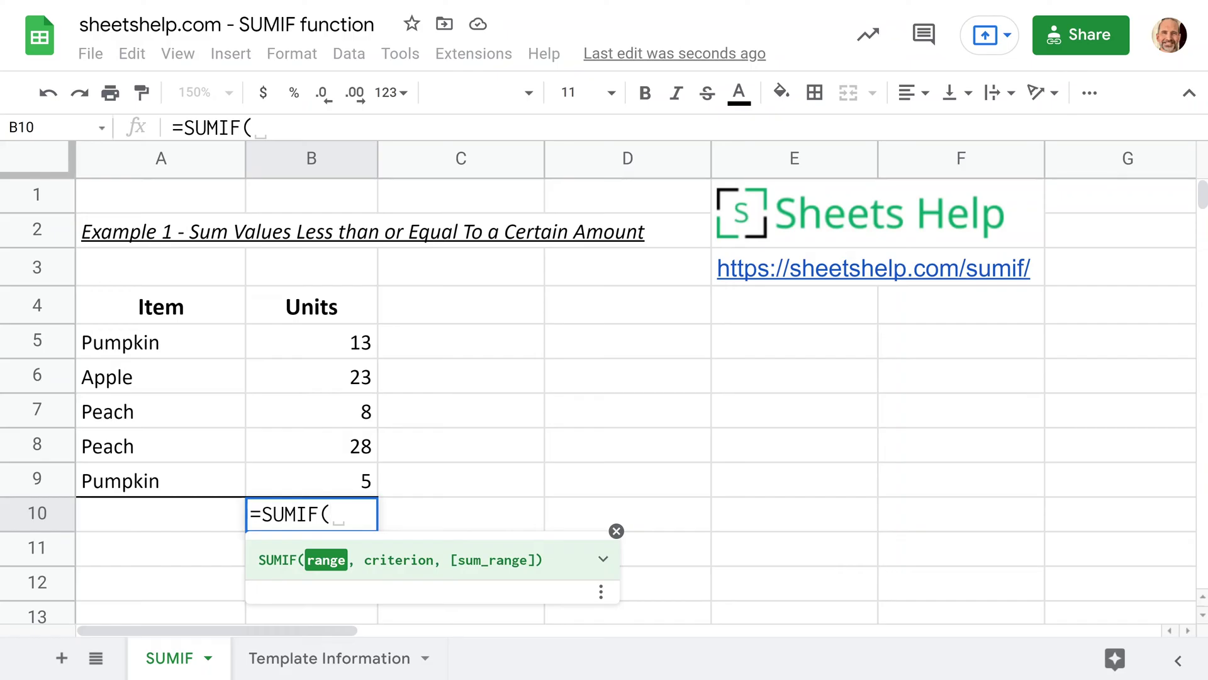
left_click_drag(353, 345, 357, 483)
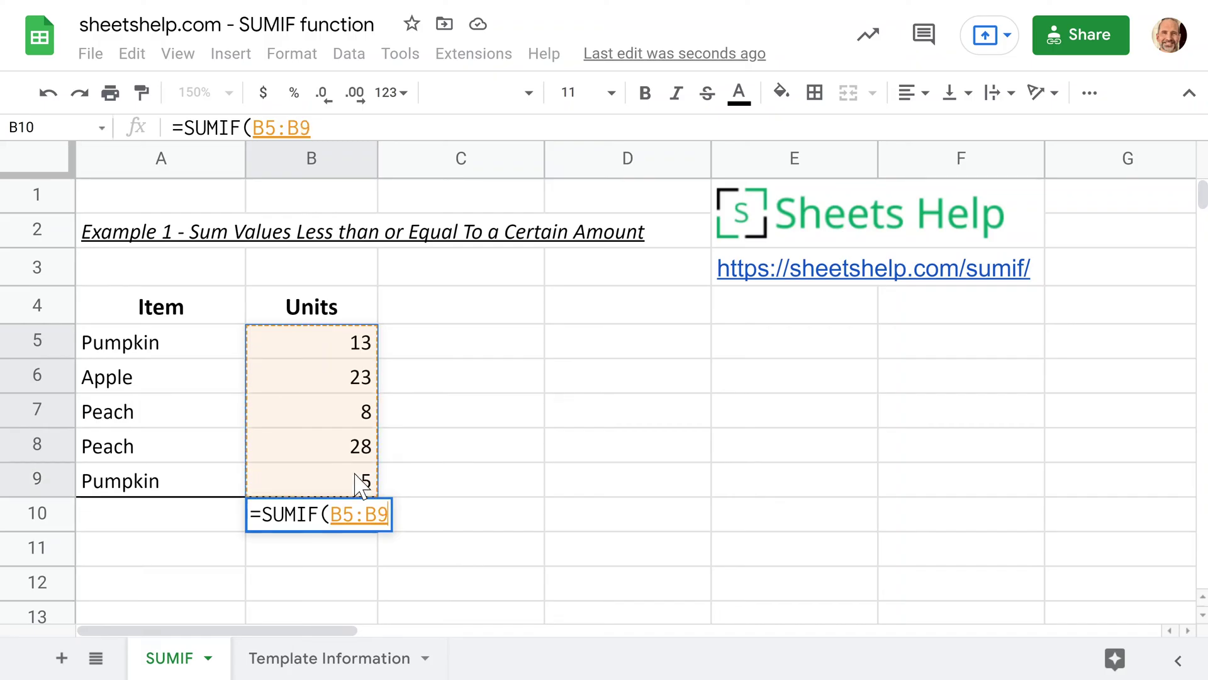
Complete B10 as =SUMIF(B5:B9,">=12") to total Units of 12 or more.
left_click_drag(356, 484, 357, 483)
type(",")
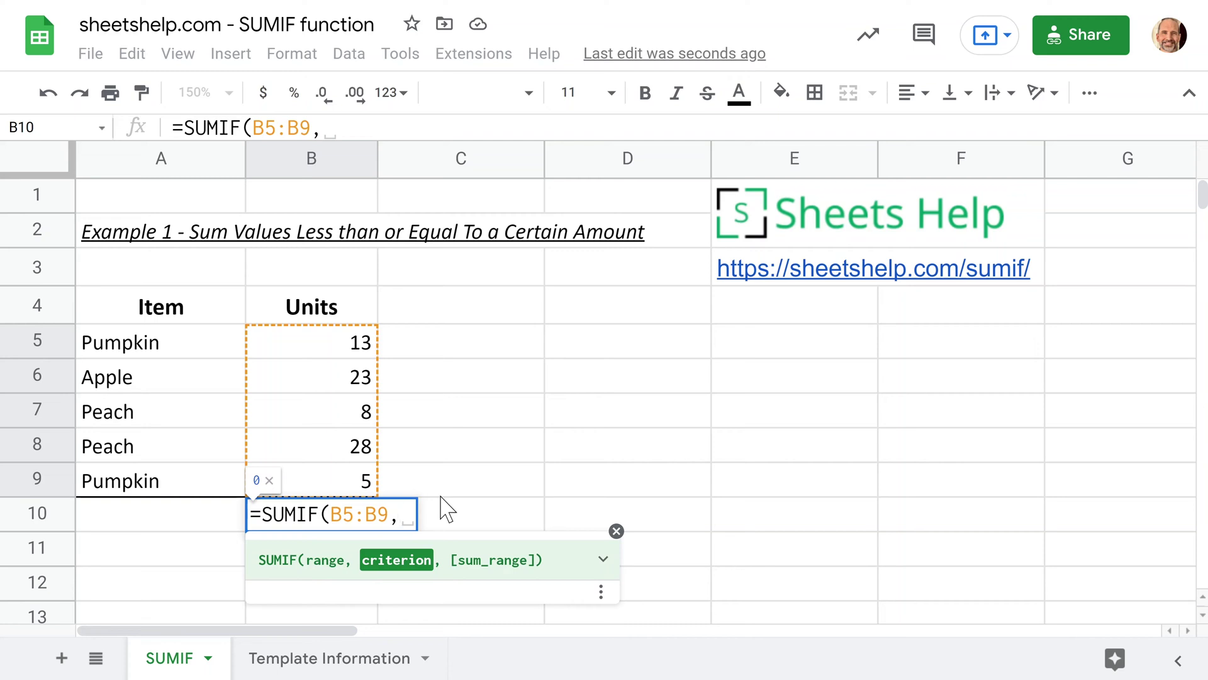
type("\"")
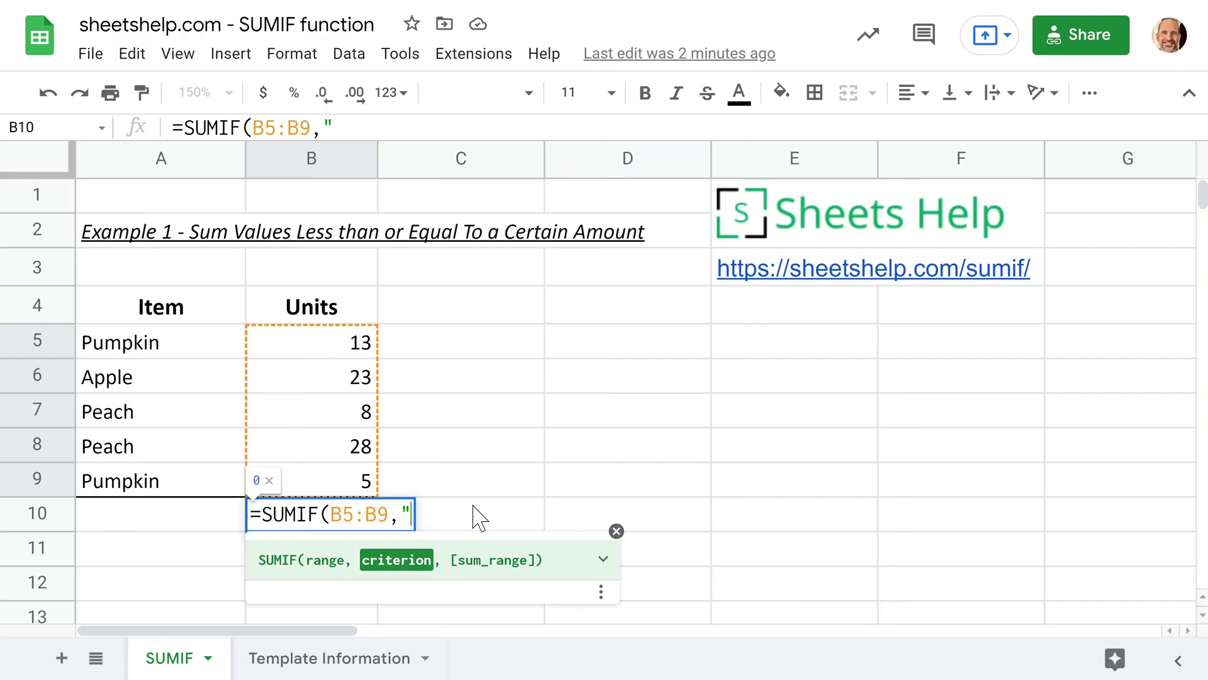
type(">")
type("=")
key("BackSpace")
type("=12")
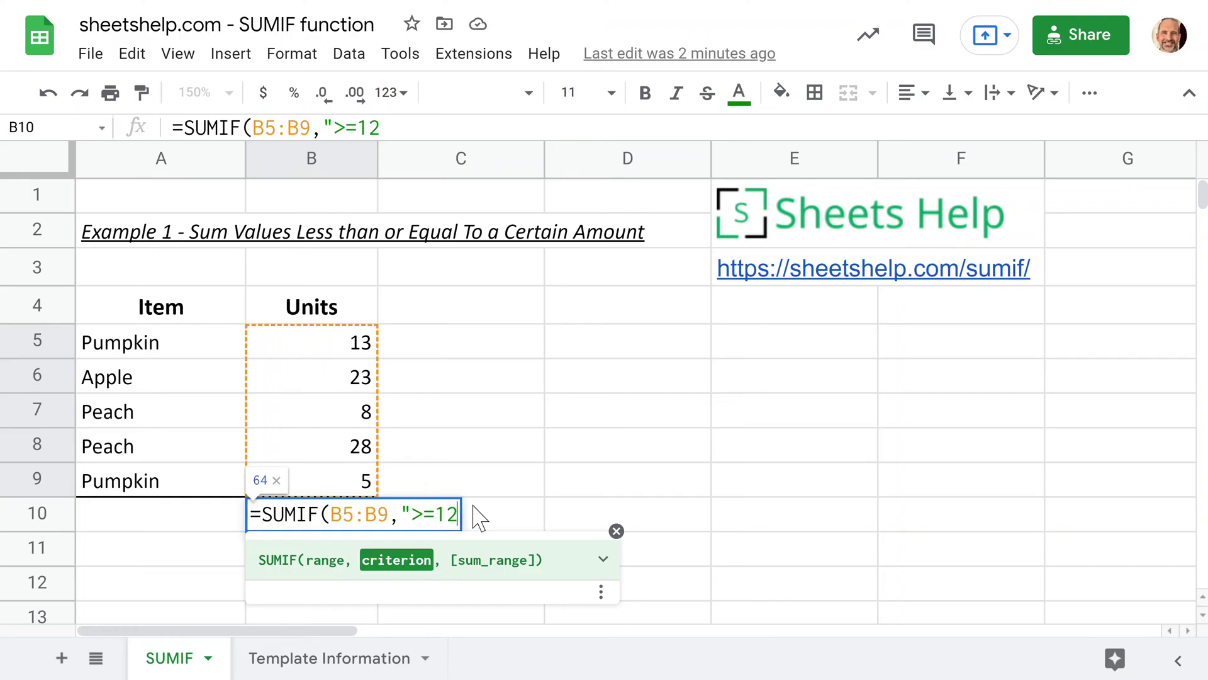
type("\"")
left_click_drag(450, 562, 535, 565)
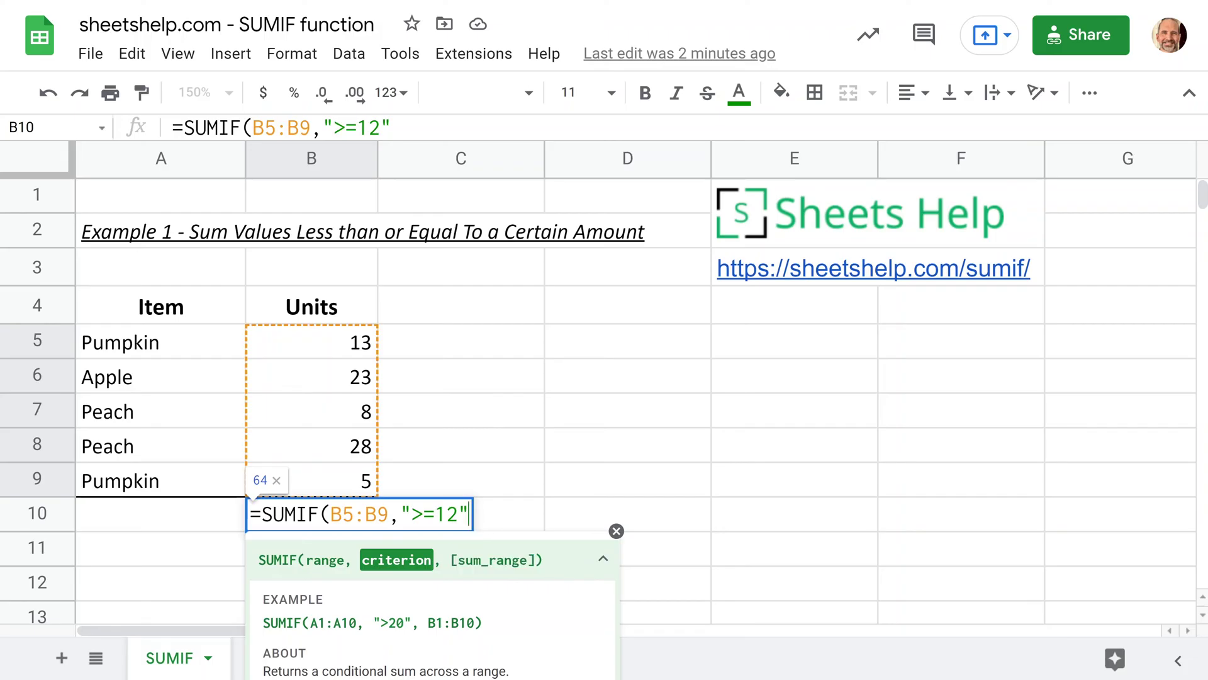
type(")")
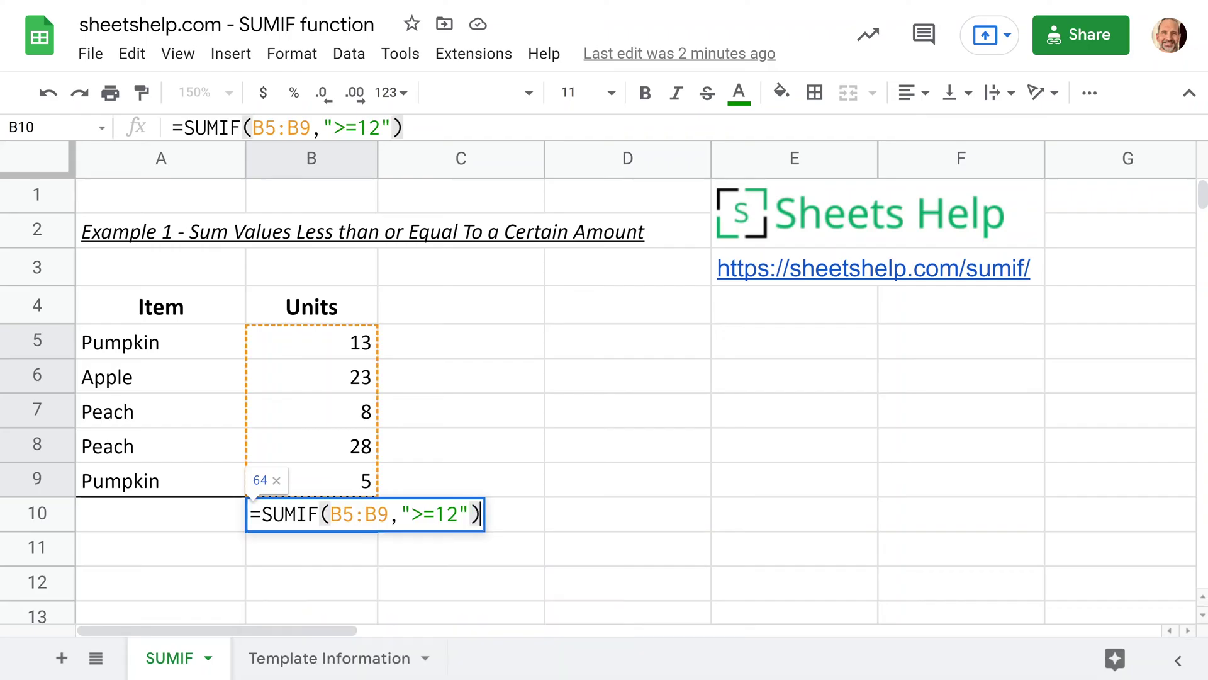
key("Return")
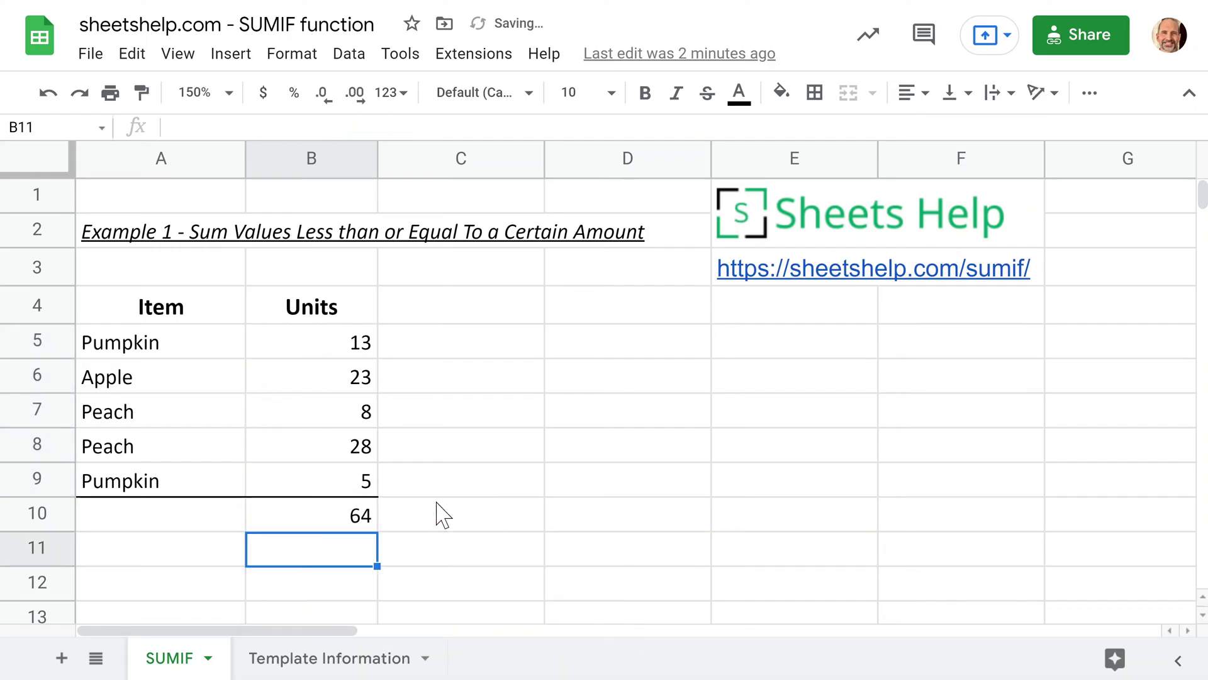
left_click(335, 345)
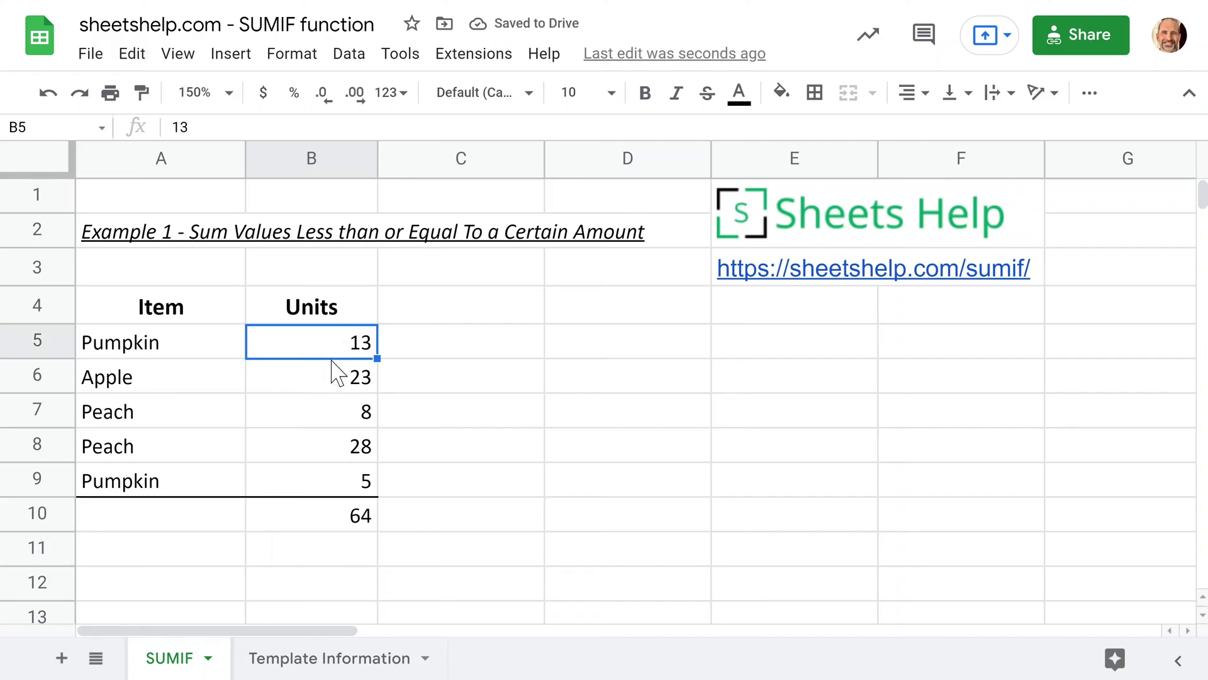
left_click(334, 384, "shift")
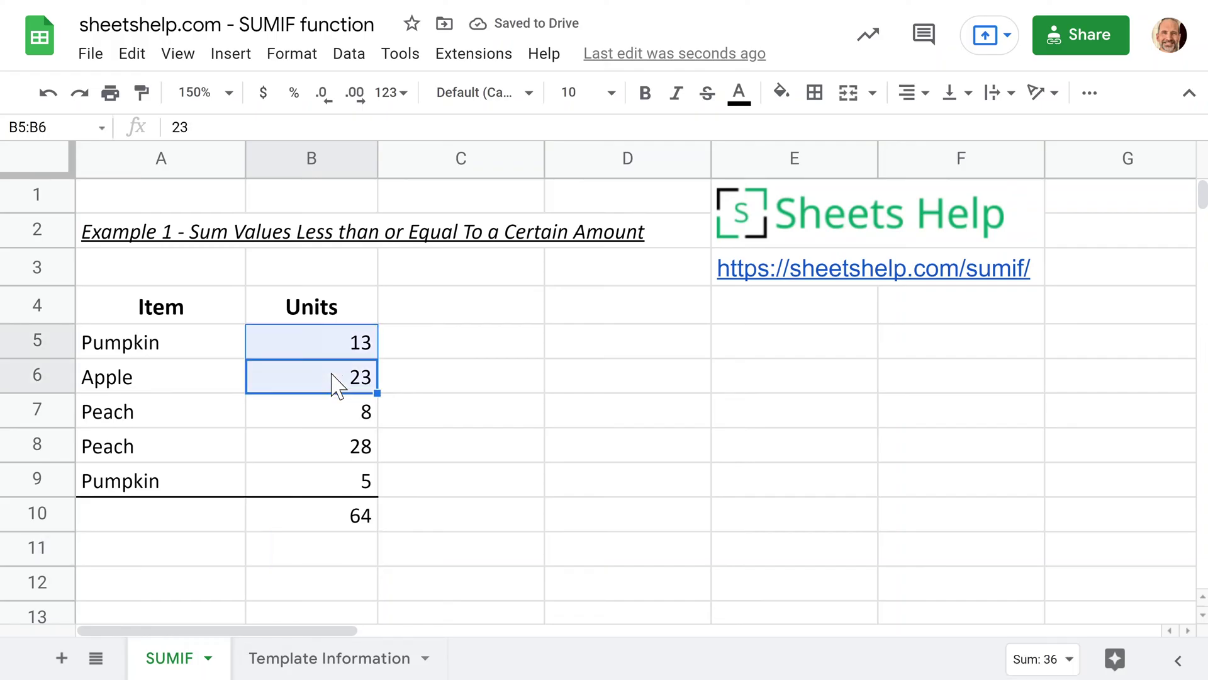
left_click(336, 448, "ctrl")
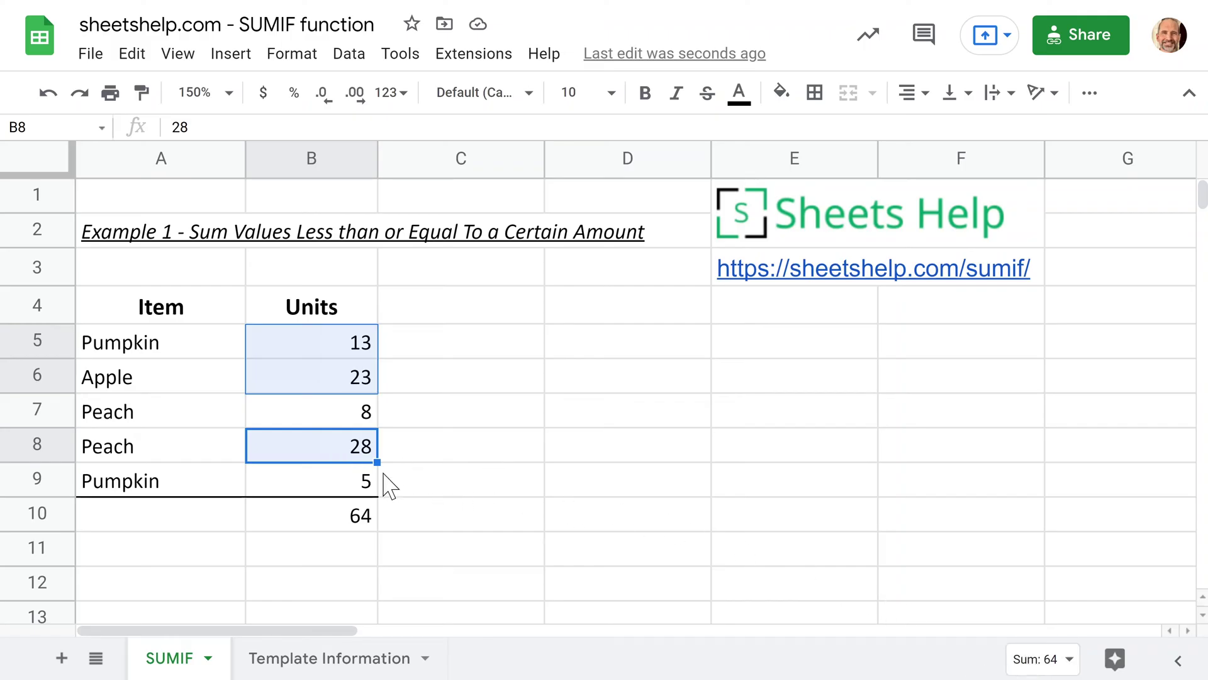
Check B10's SUMIF formula and zoom the sheet to 200%.
left_click(269, 519)
scroll(271, 522, "down", 5)
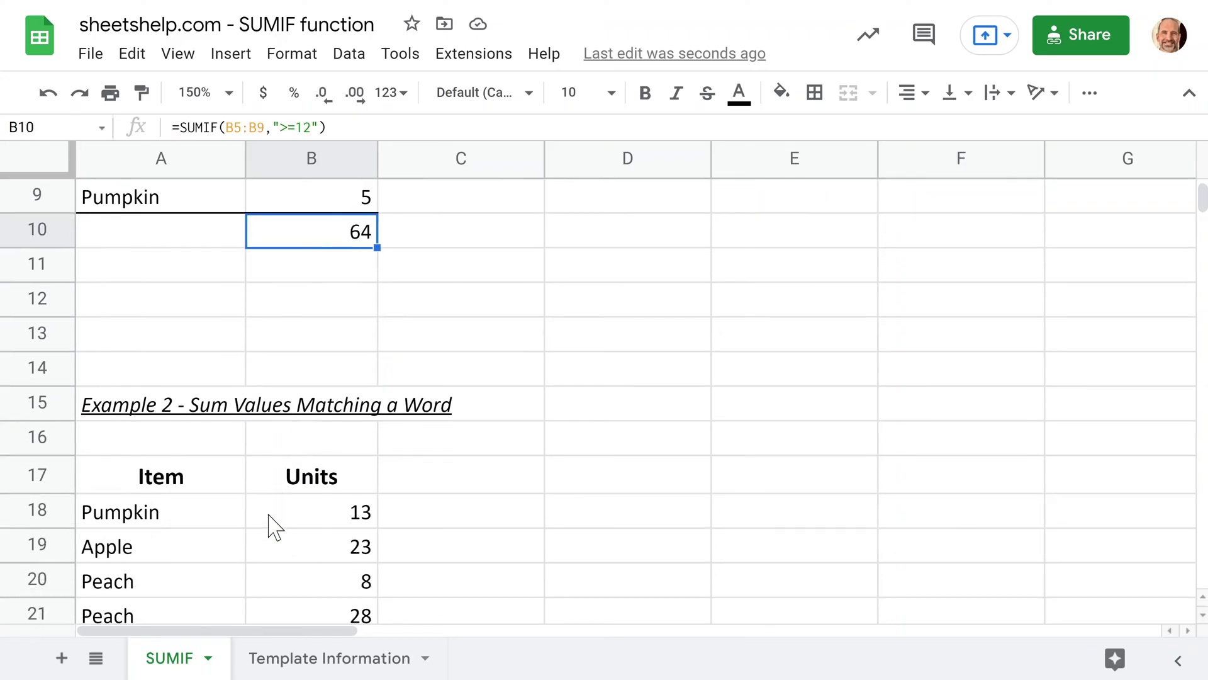
scroll(270, 525, "down", 4)
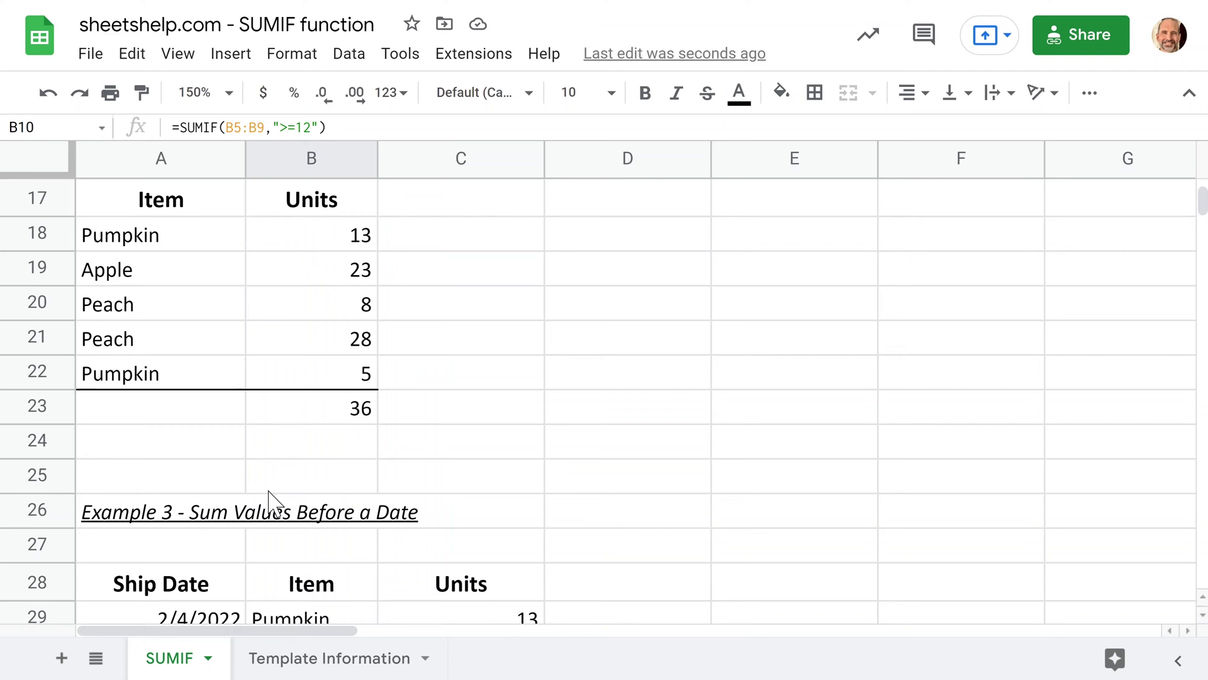
scroll(269, 492, "up", 5)
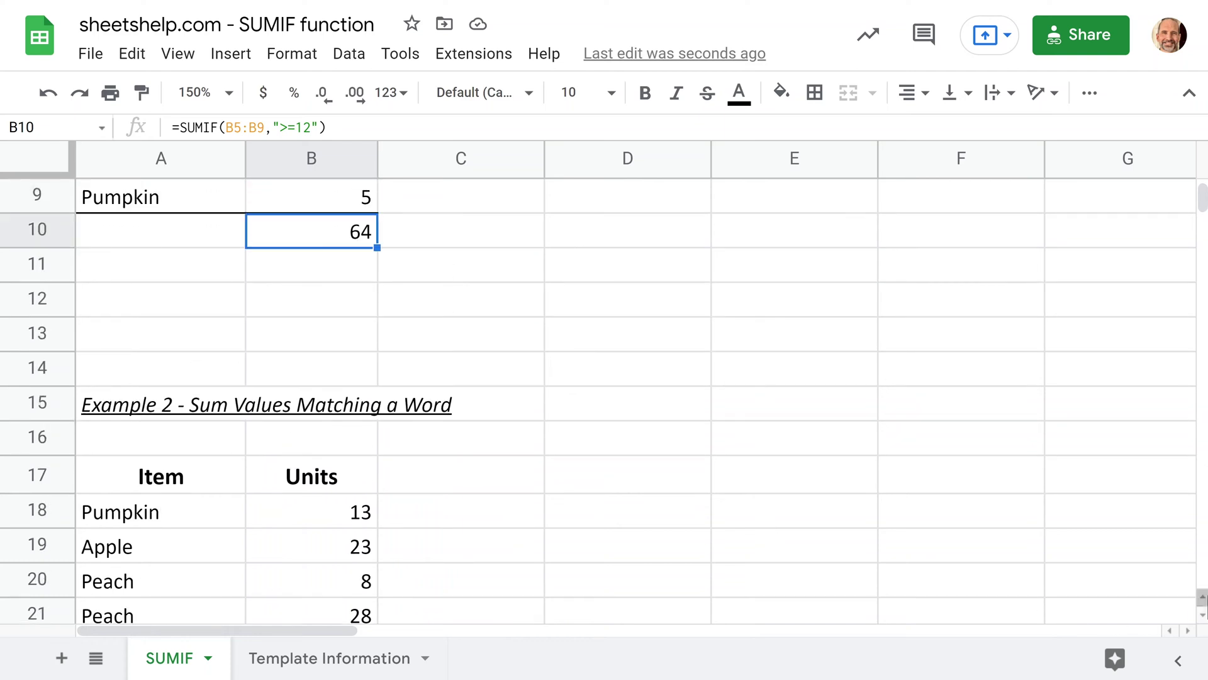
left_click(228, 95)
left_click(208, 343)
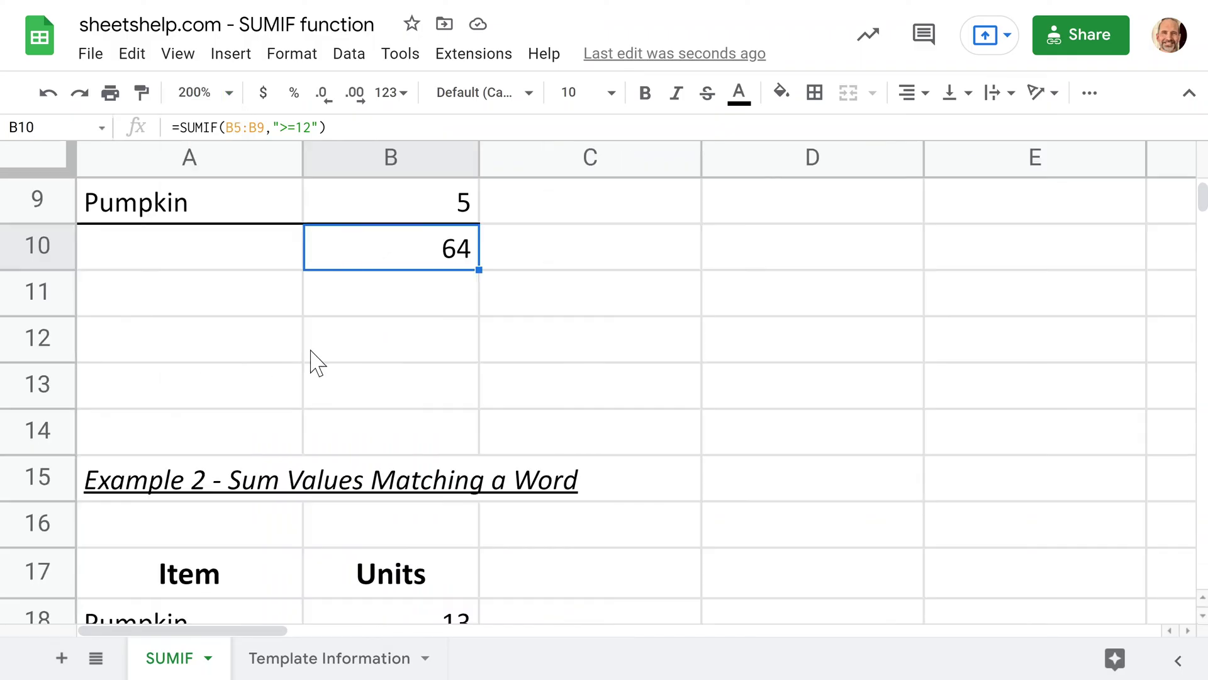
Inspect Example 2's Peach SUMIF total of 36 and its Units B18:B22 and Item A18:A22 ranges.
left_click(345, 359)
scroll(345, 359, "down", 5)
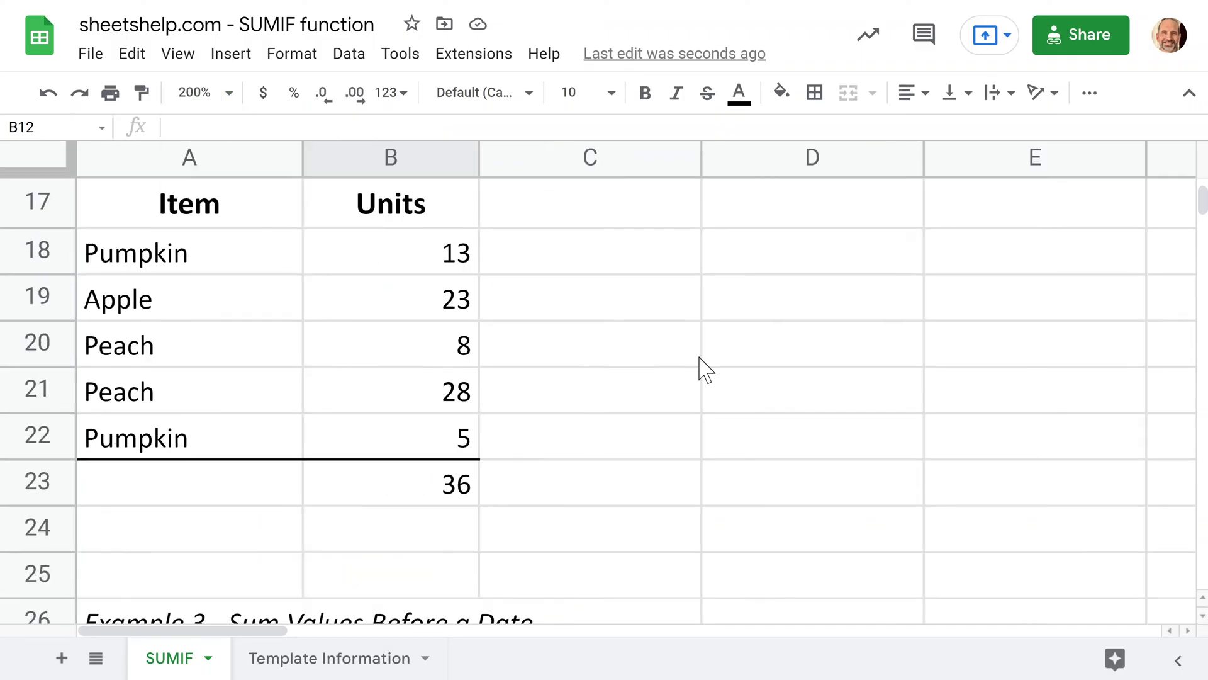
scroll(283, 453, "up", 1)
left_click(294, 450)
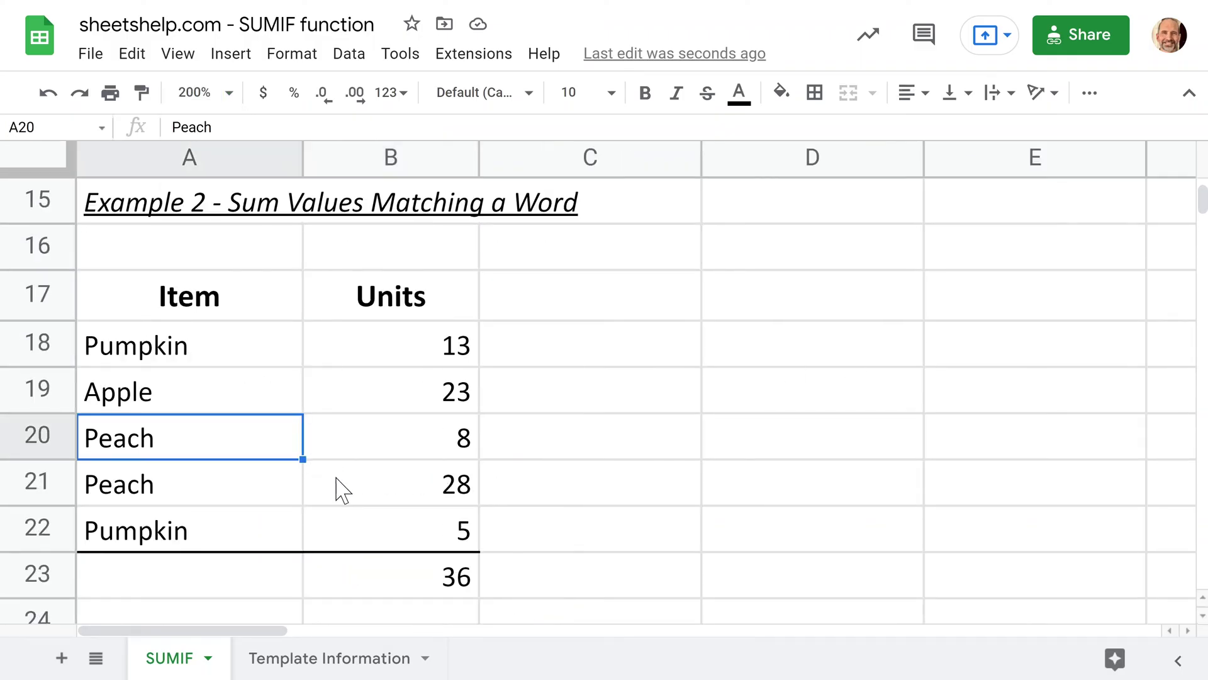
left_click(376, 592)
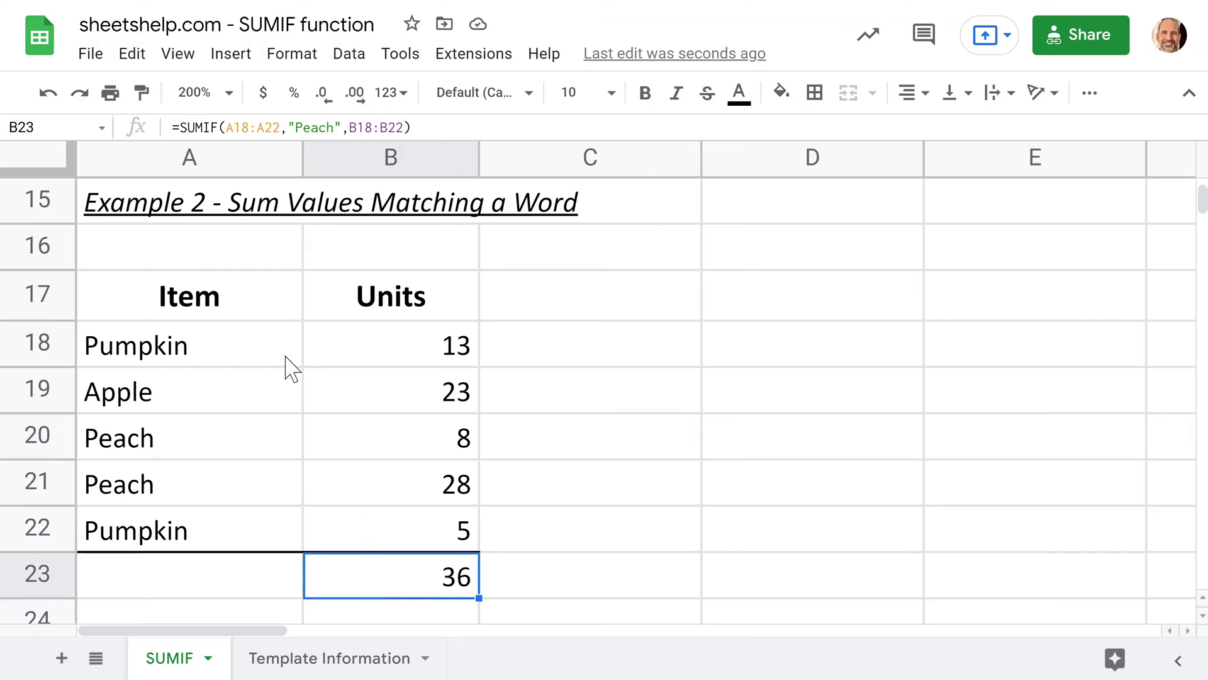
left_click_drag(394, 346, 418, 540)
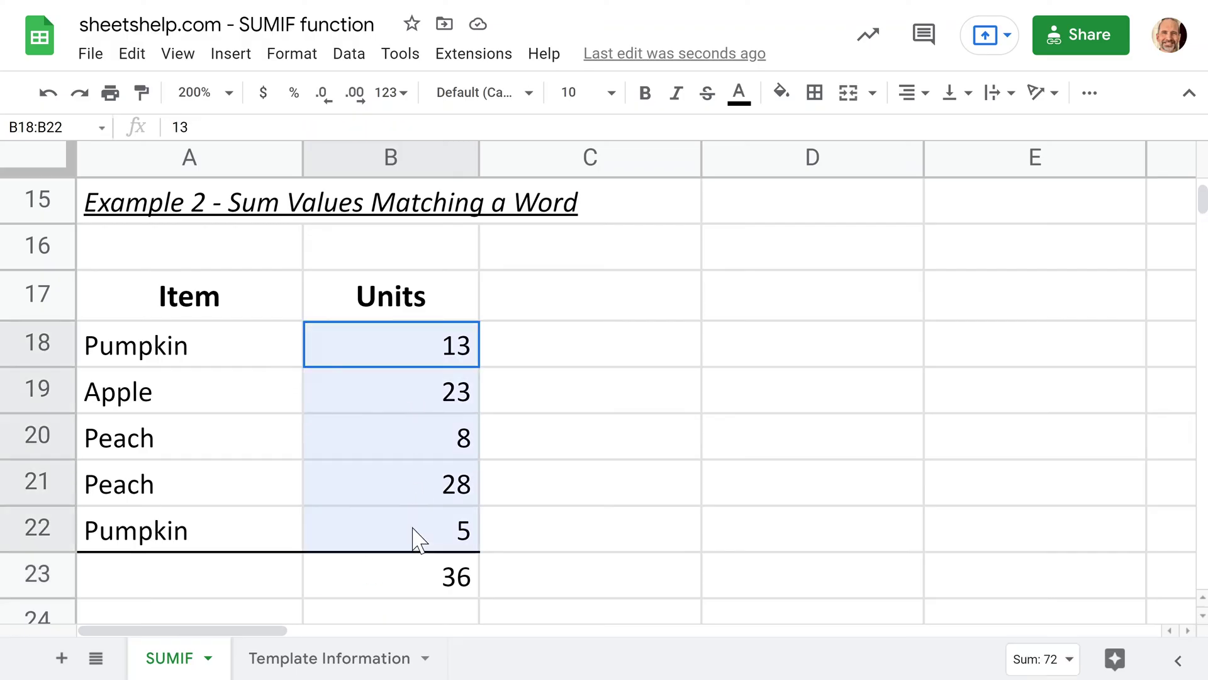
left_click_drag(239, 355, 255, 529)
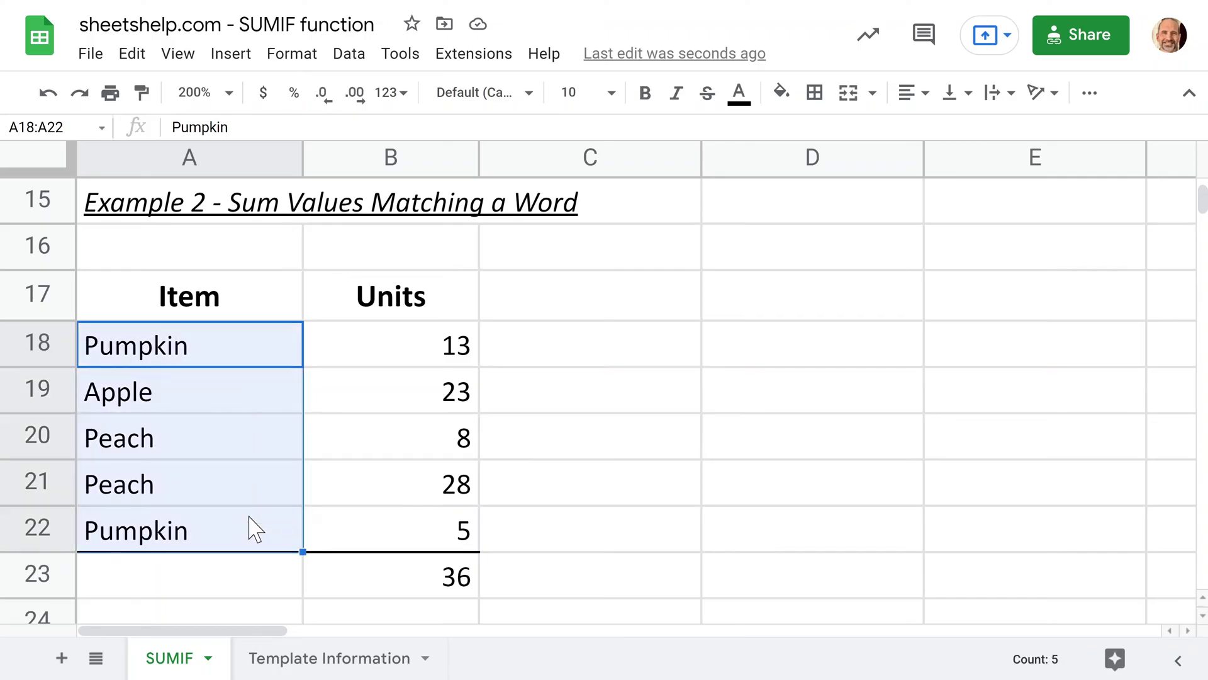
Replace B23's 36 total with a new =SUMIF( and collapse the formula help.
left_click(356, 566)
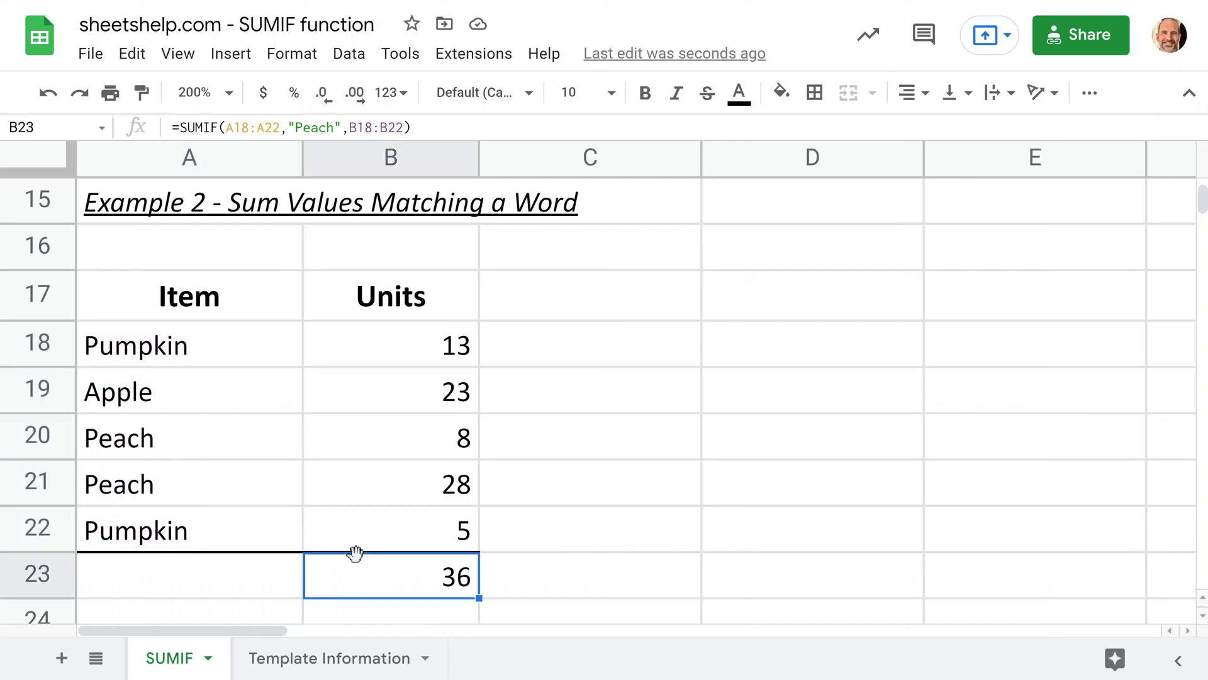
key("Delete")
type("=")
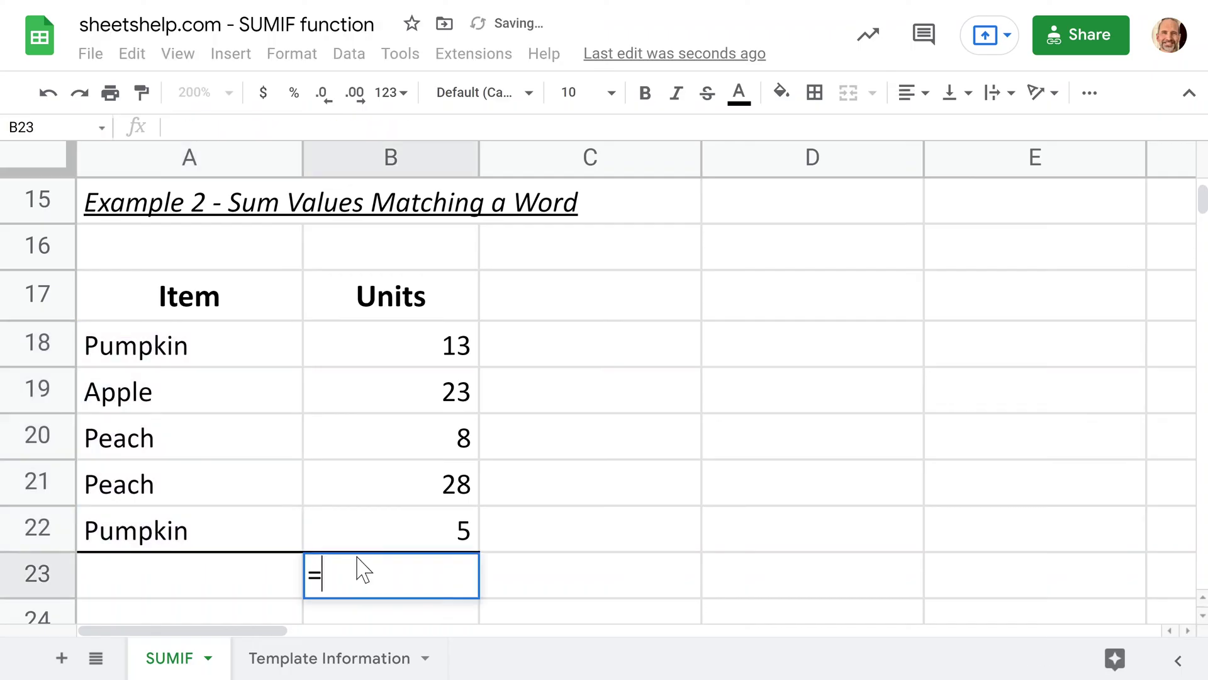
type("SUMIF")
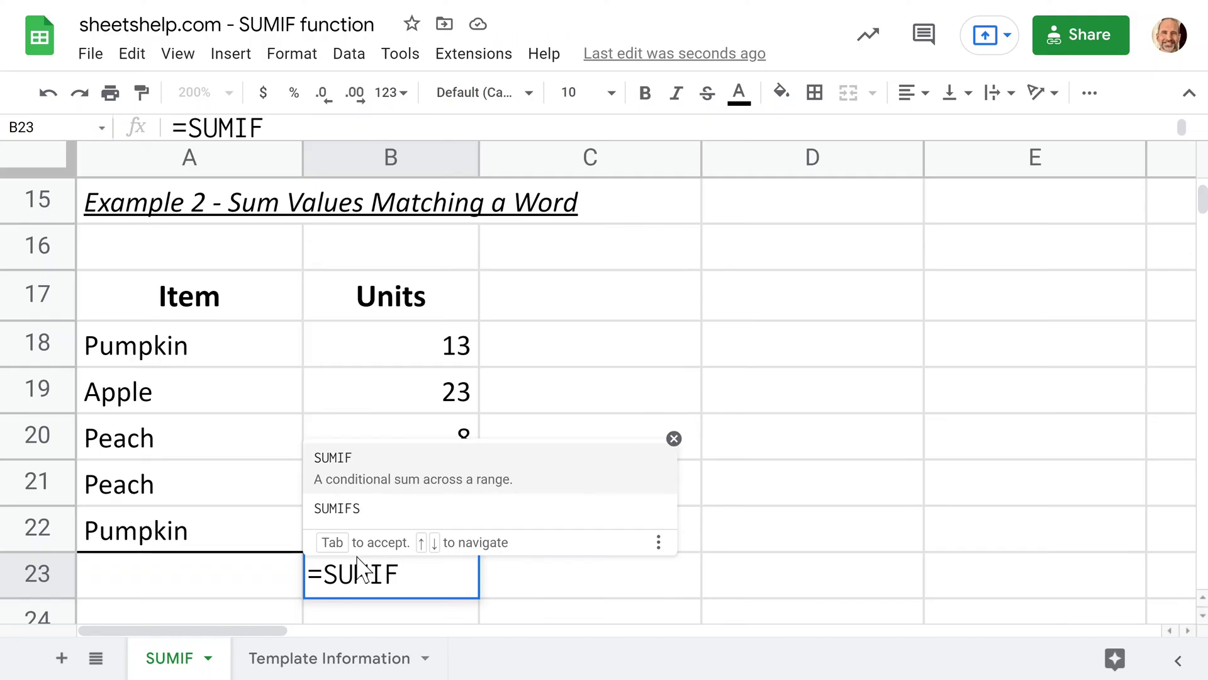
type("(")
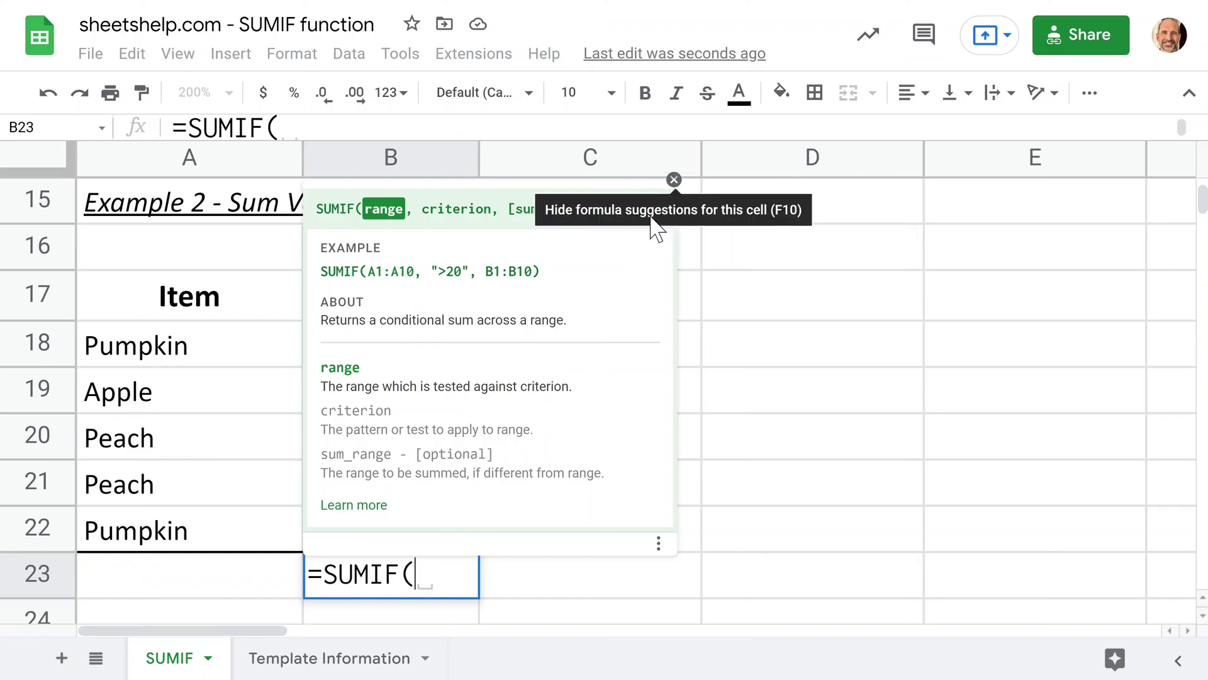
left_click(661, 209)
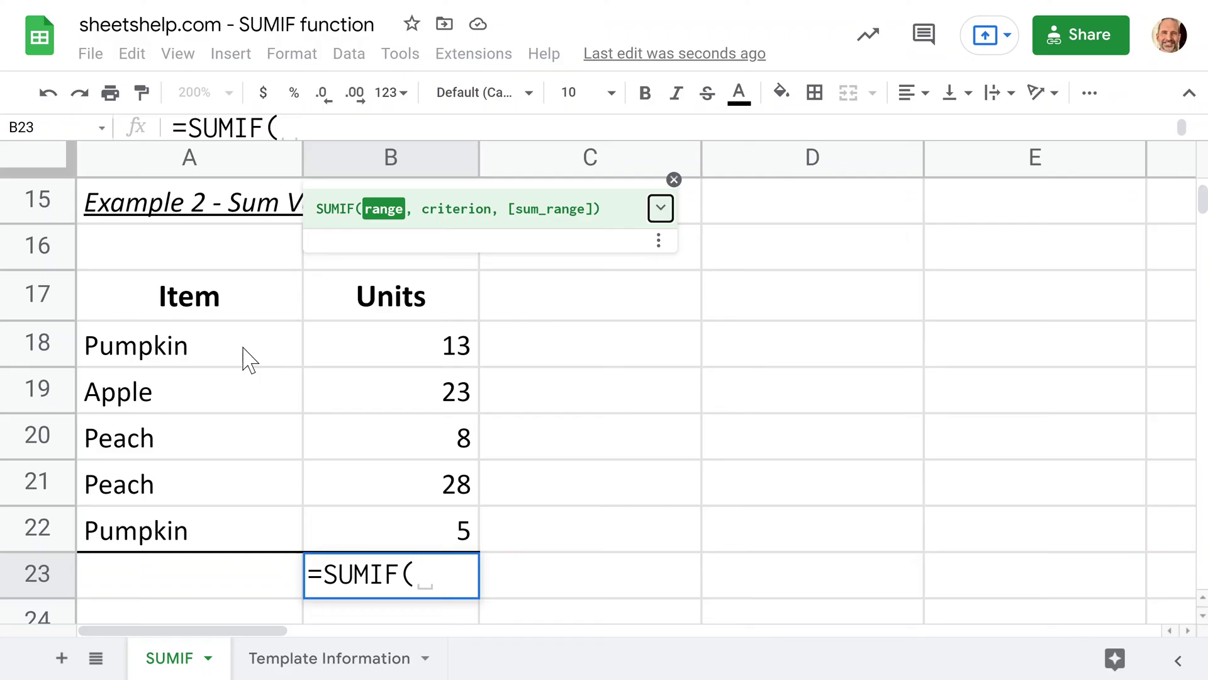
Enter =SUMIF(A18:A22,"Peach",B18:B22) in B23 to total the Peach units.
left_click_drag(243, 351, 246, 538)
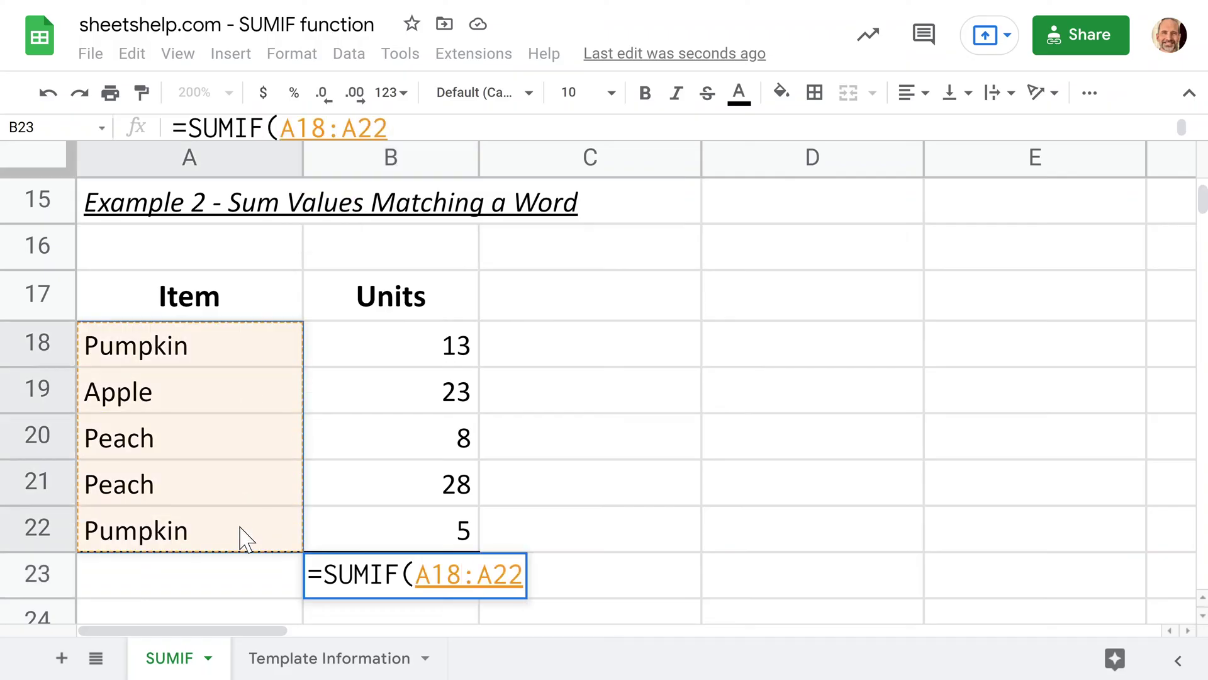
type(",")
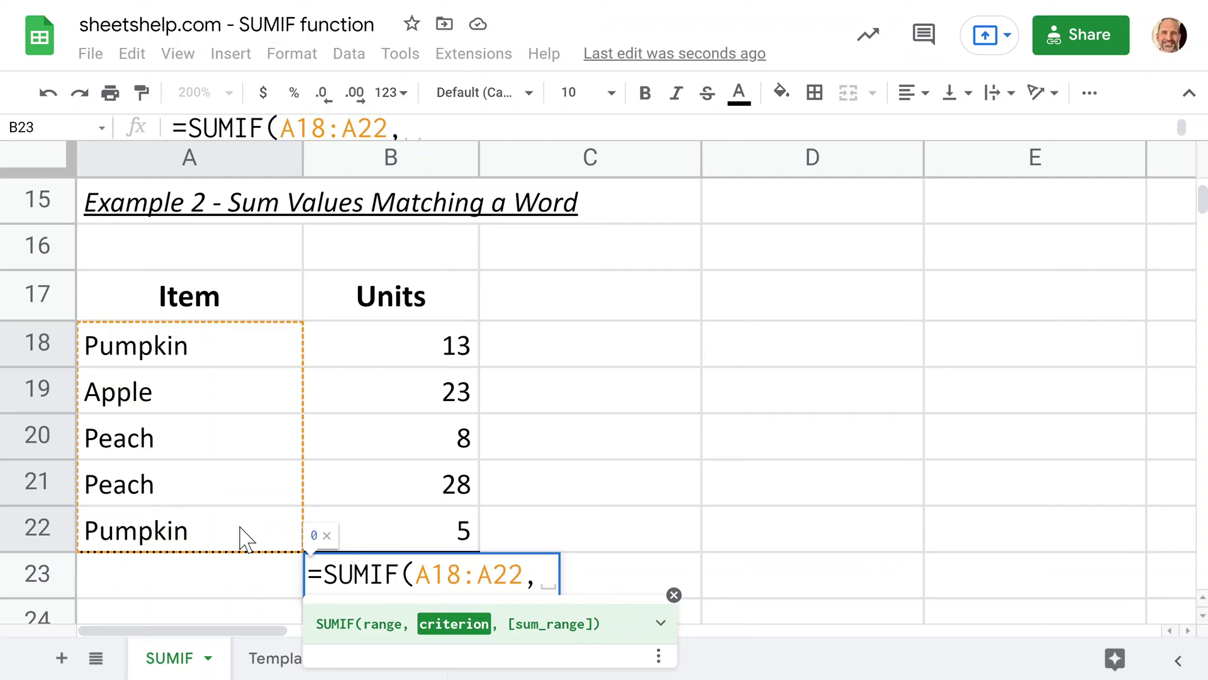
type("\"")
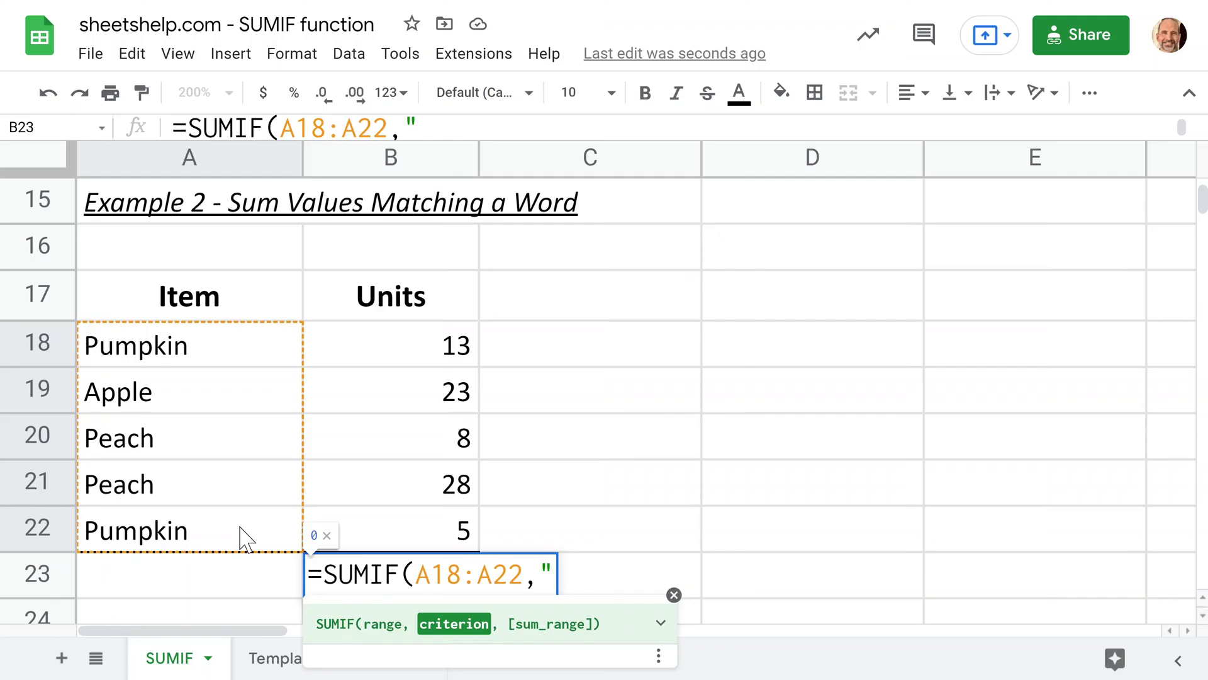
type("Pea")
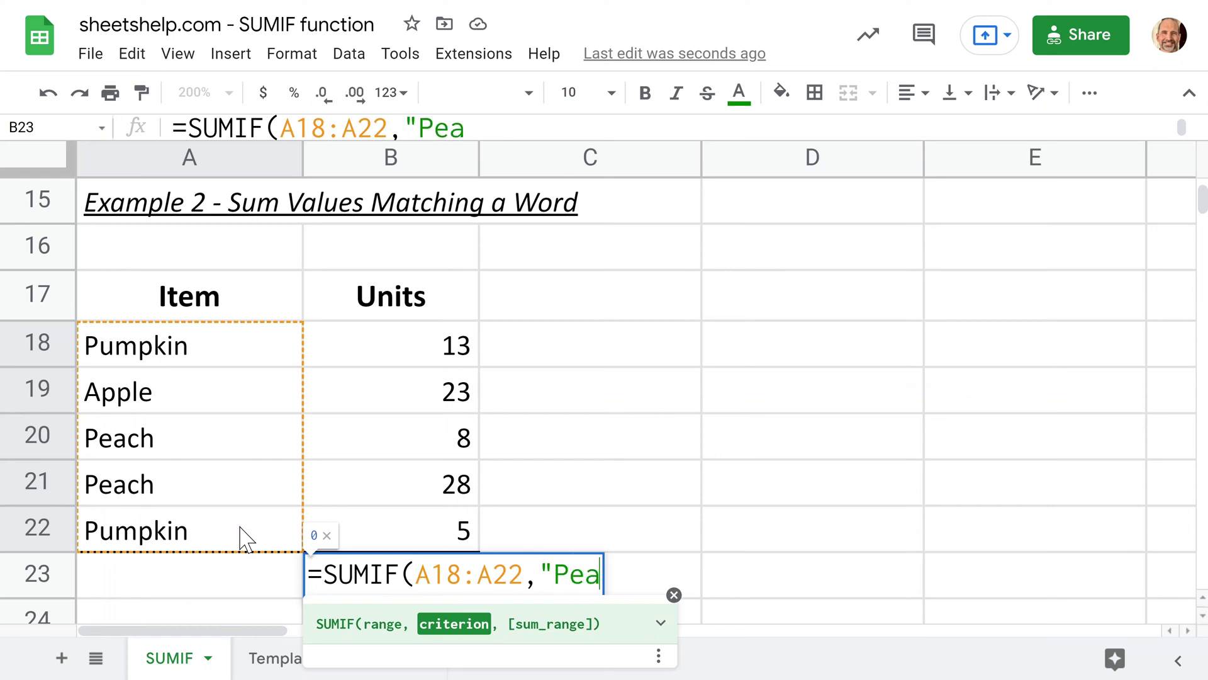
type("ch\"")
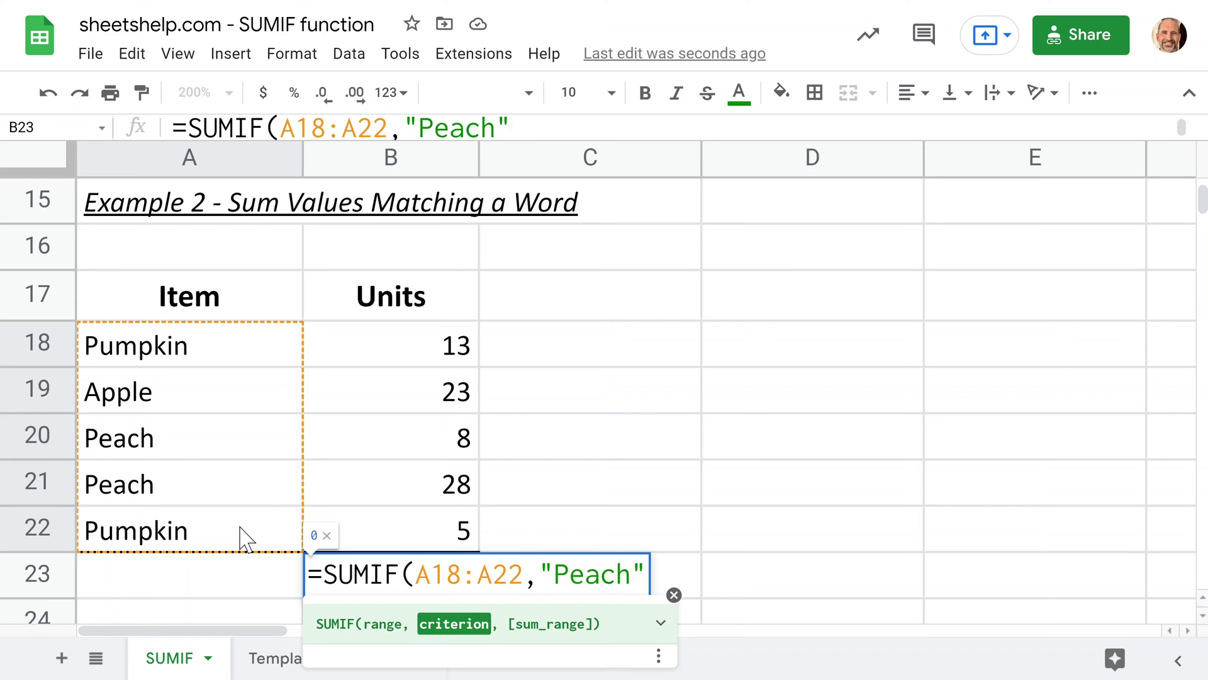
type(",")
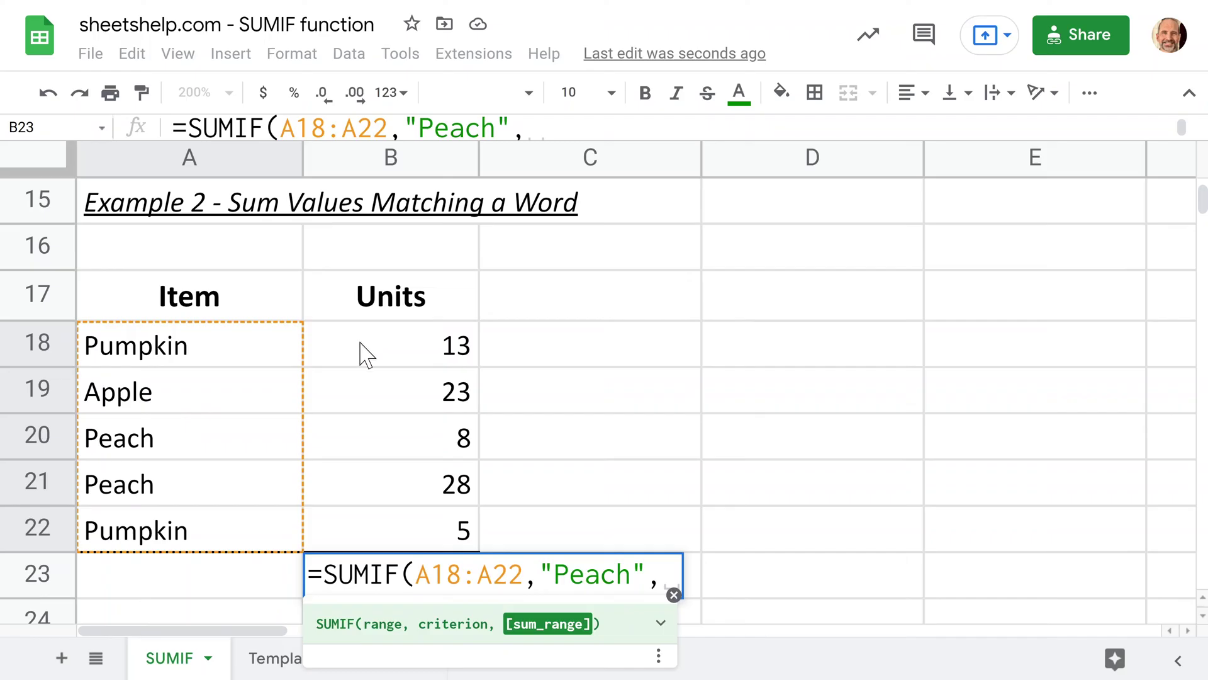
left_click_drag(370, 350, 372, 527)
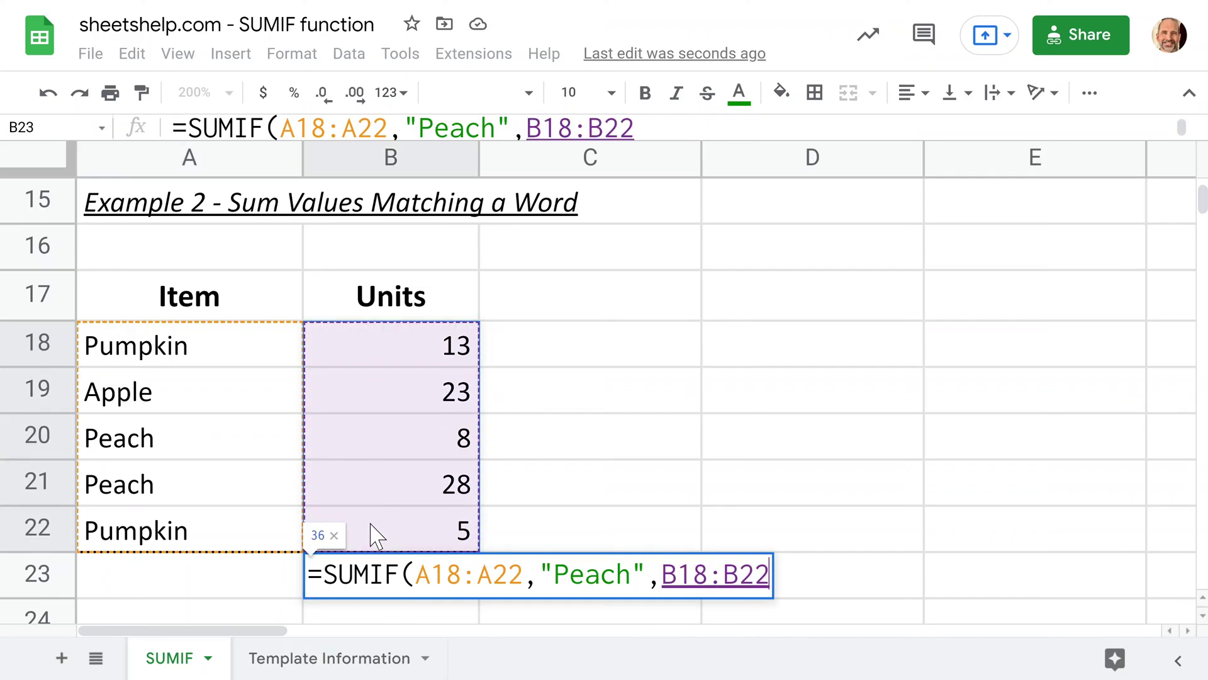
type(")")
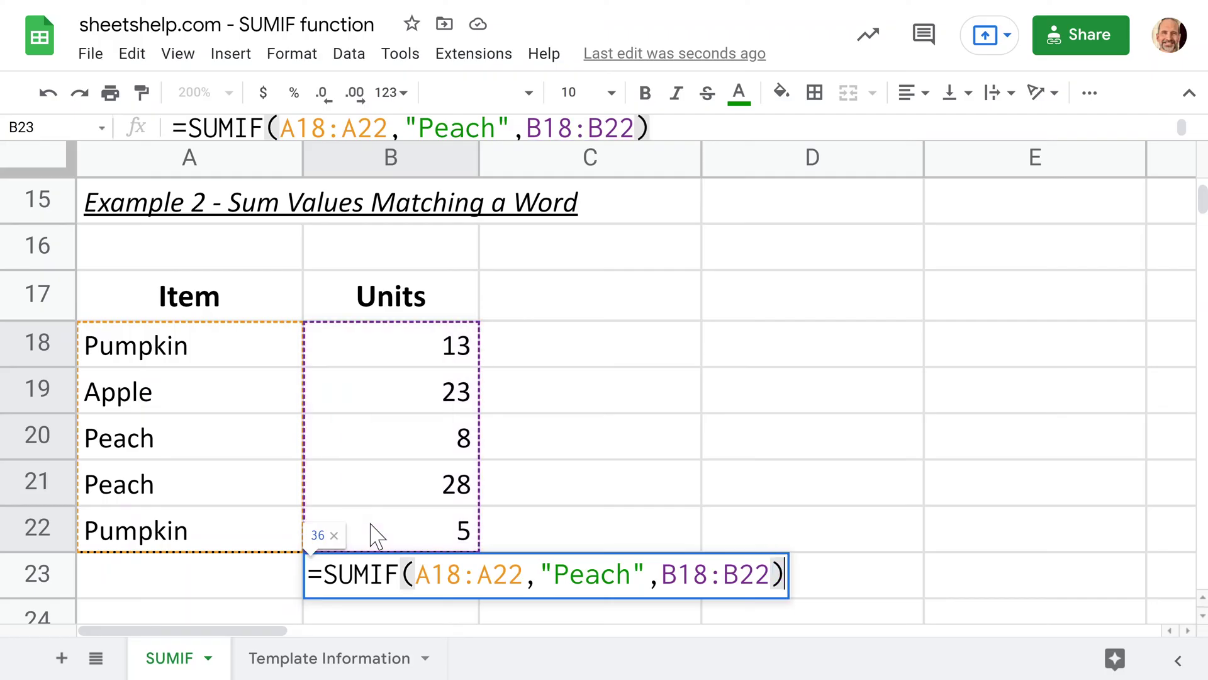
key("Return")
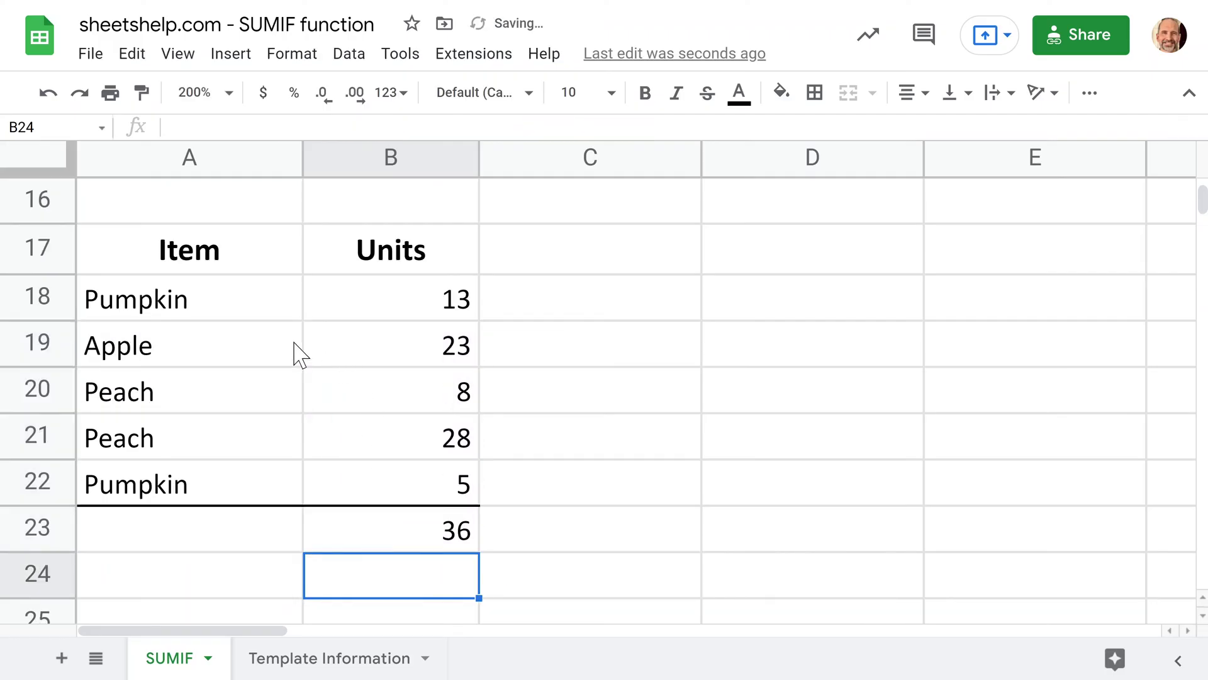
Select the Peach units 8 and 28 to confirm they sum to 36, then scroll down.
left_click(337, 394)
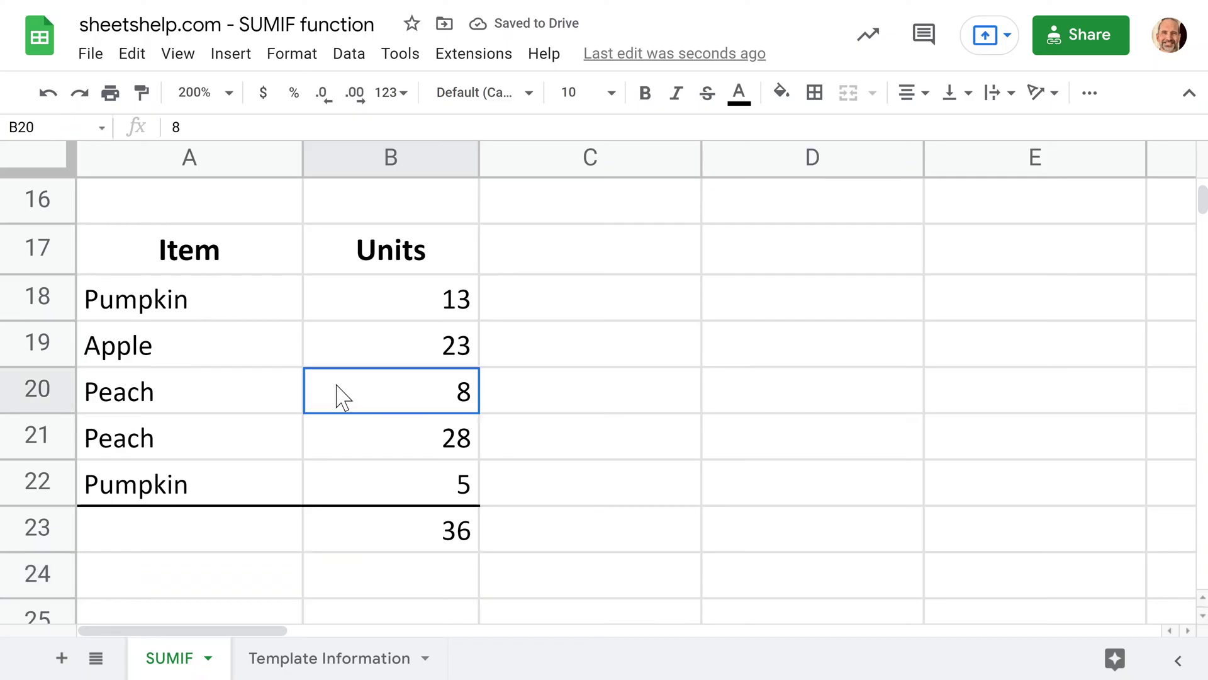
left_click(358, 444, "shift")
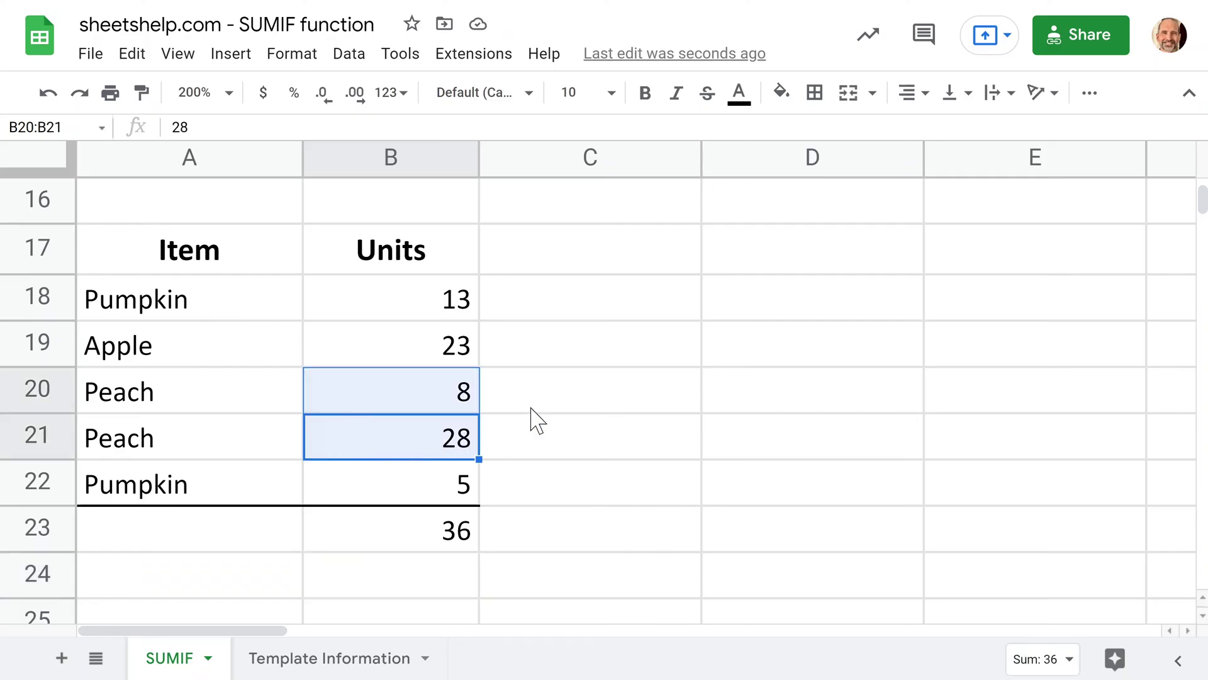
scroll(533, 418, "down", 5)
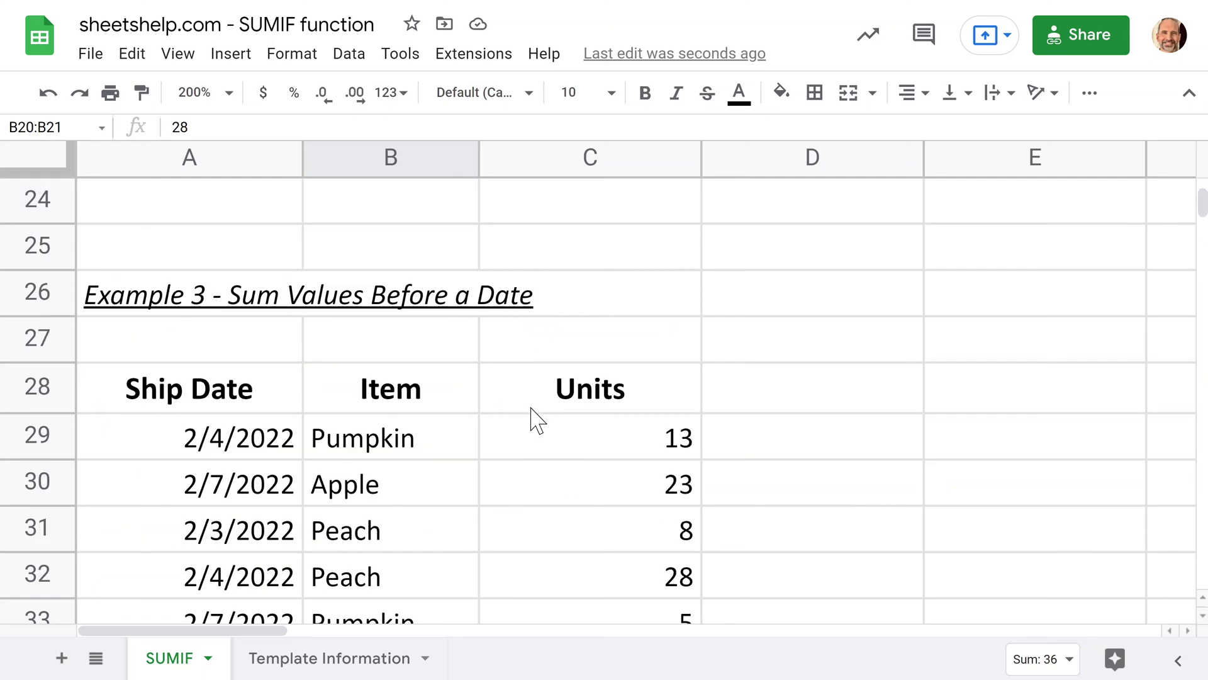
Inspect Example 3's SUMIF total of 49 in C34 and delete it.
scroll(533, 418, "down", 4)
scroll(532, 417, "up", 4)
left_click(1202, 616)
left_click(570, 579)
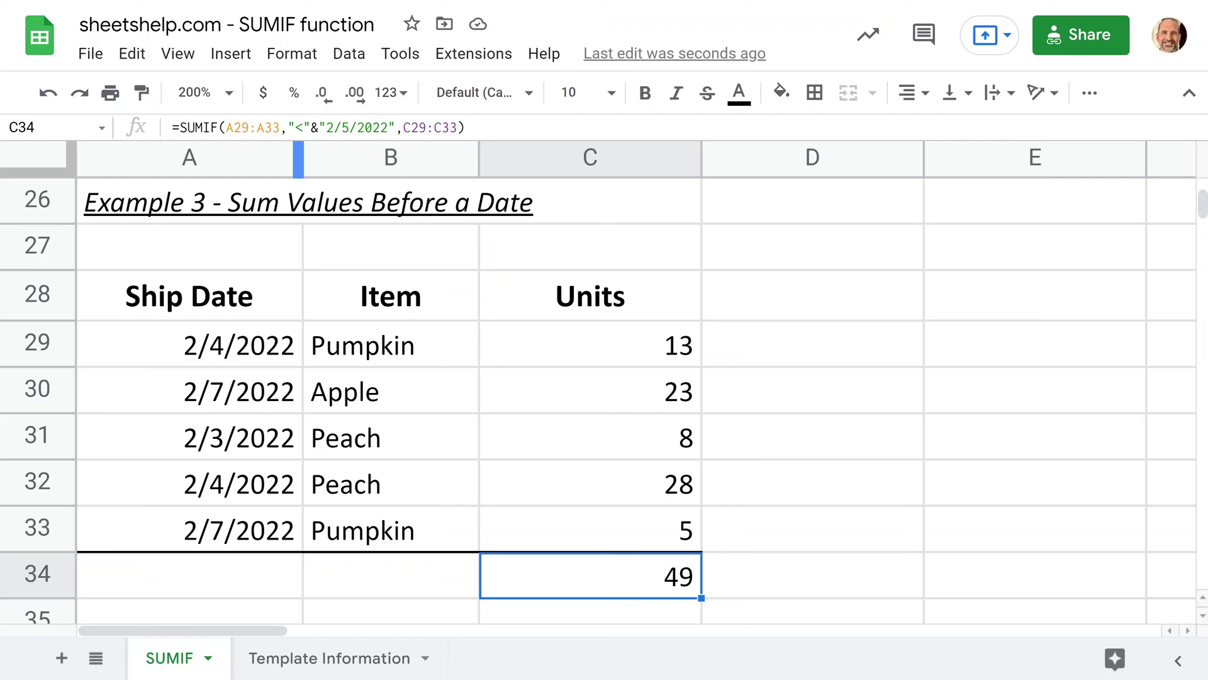
left_click(615, 577)
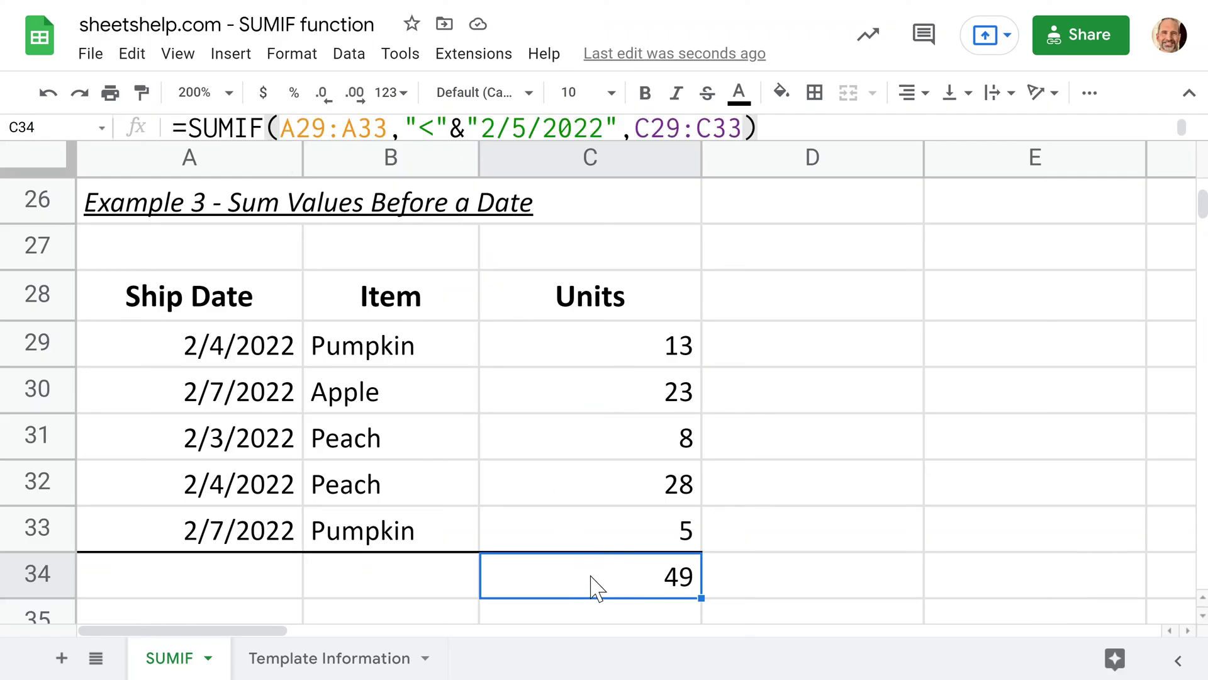
key("Delete")
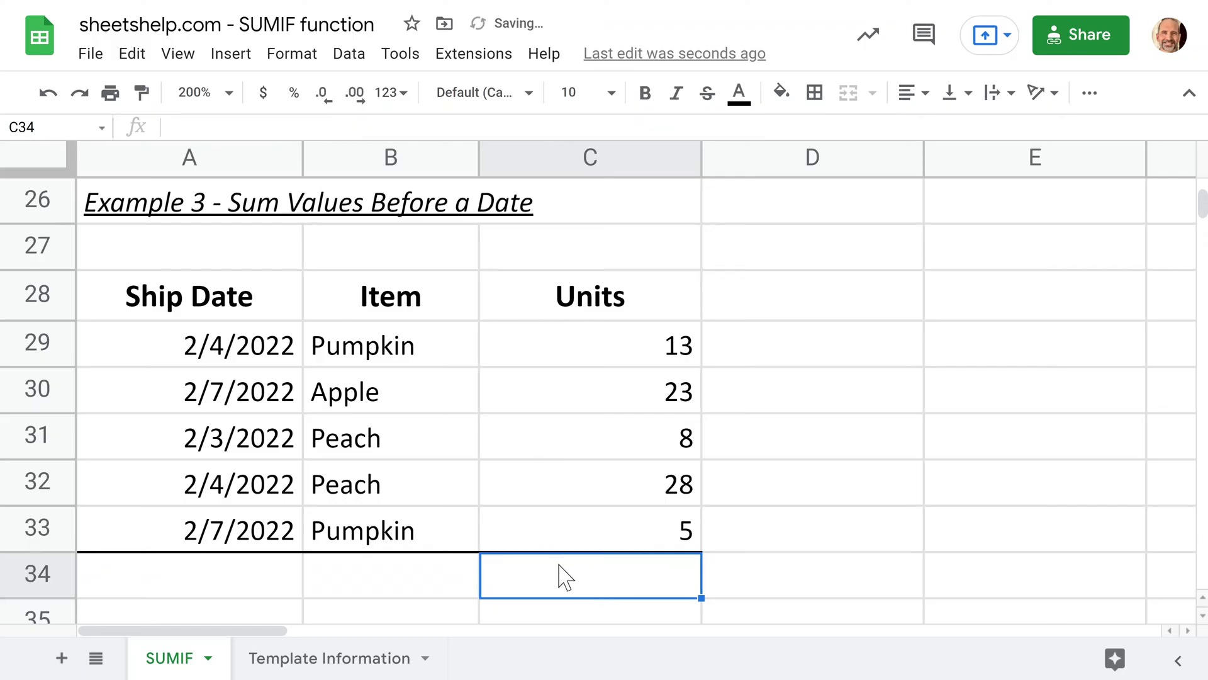
Review Units C29:C33 and Ship Date A29:A33, then start =SUMIF( in C34.
left_click(557, 350)
left_click_drag(578, 415, 594, 529)
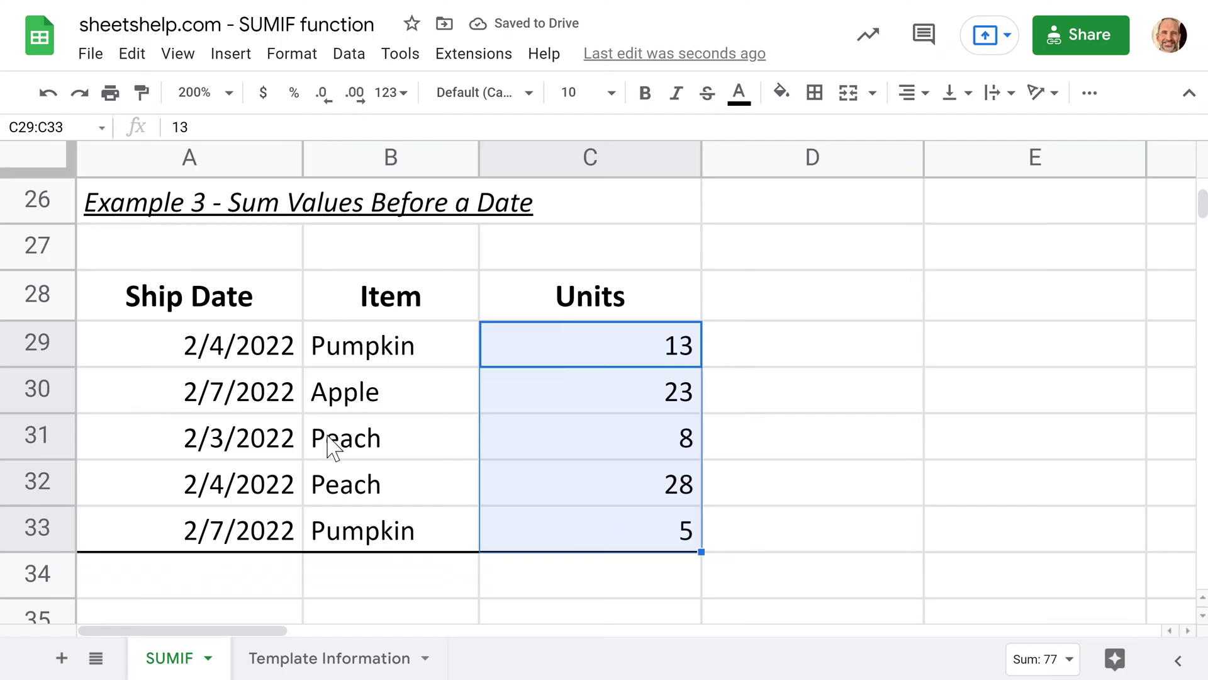
left_click_drag(261, 350, 258, 532)
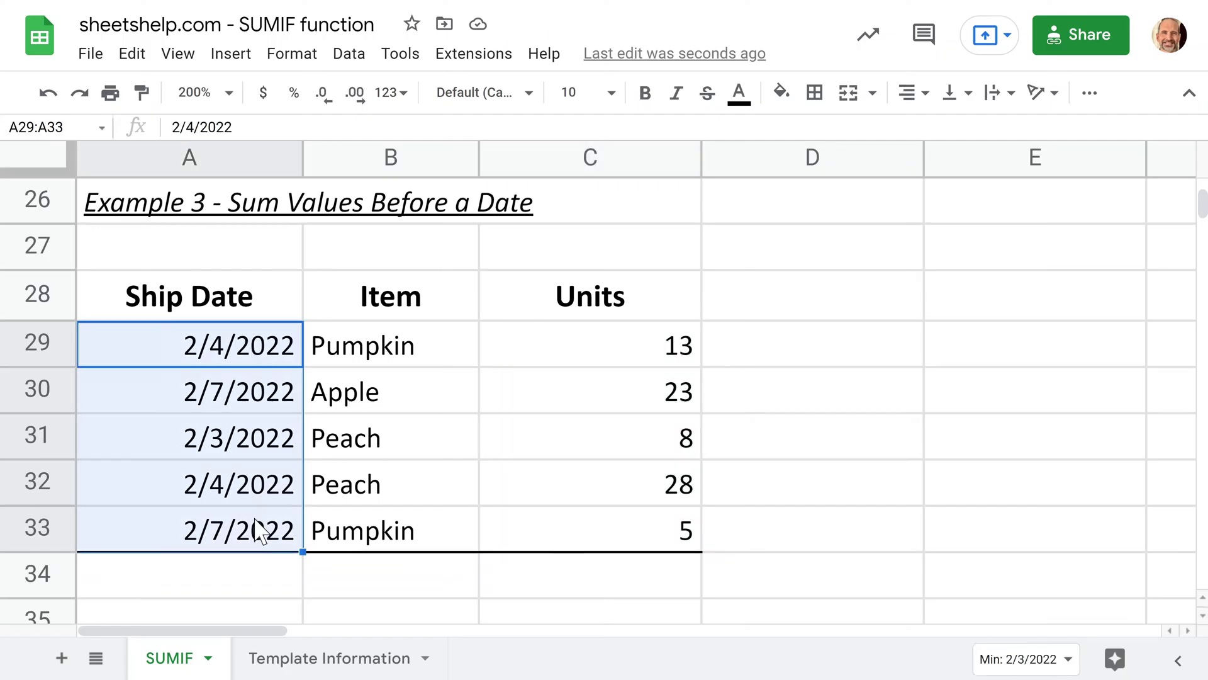
left_click(520, 573)
type("=SU")
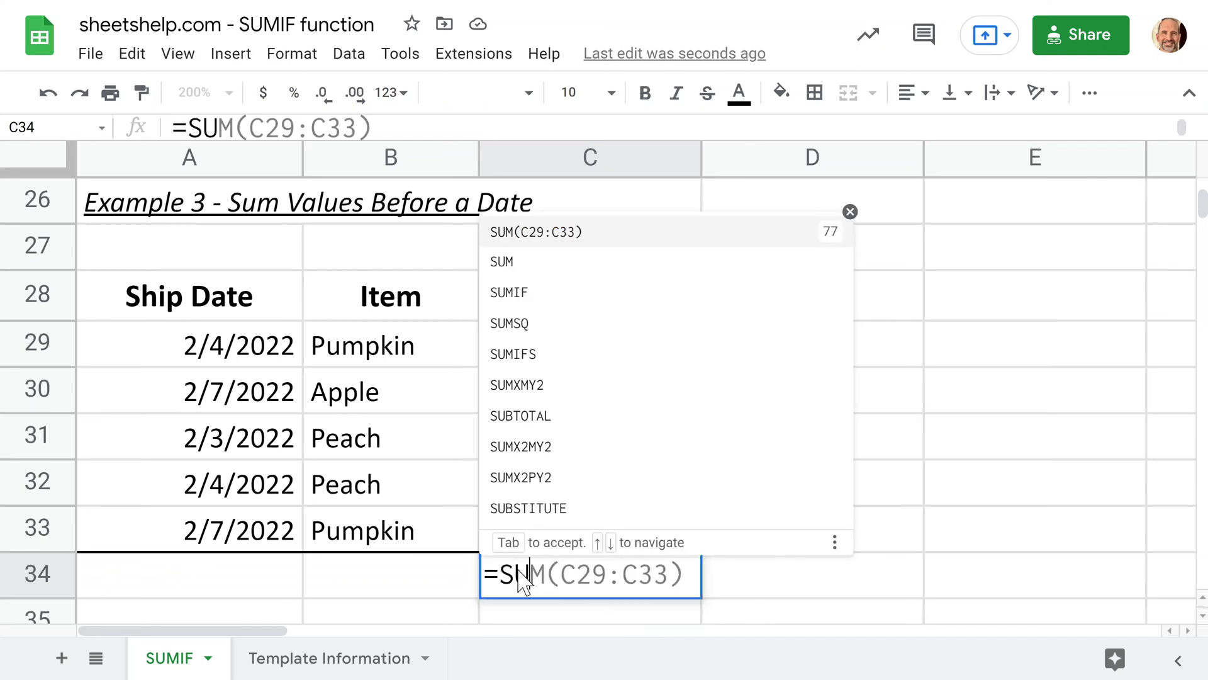
type("MIF(")
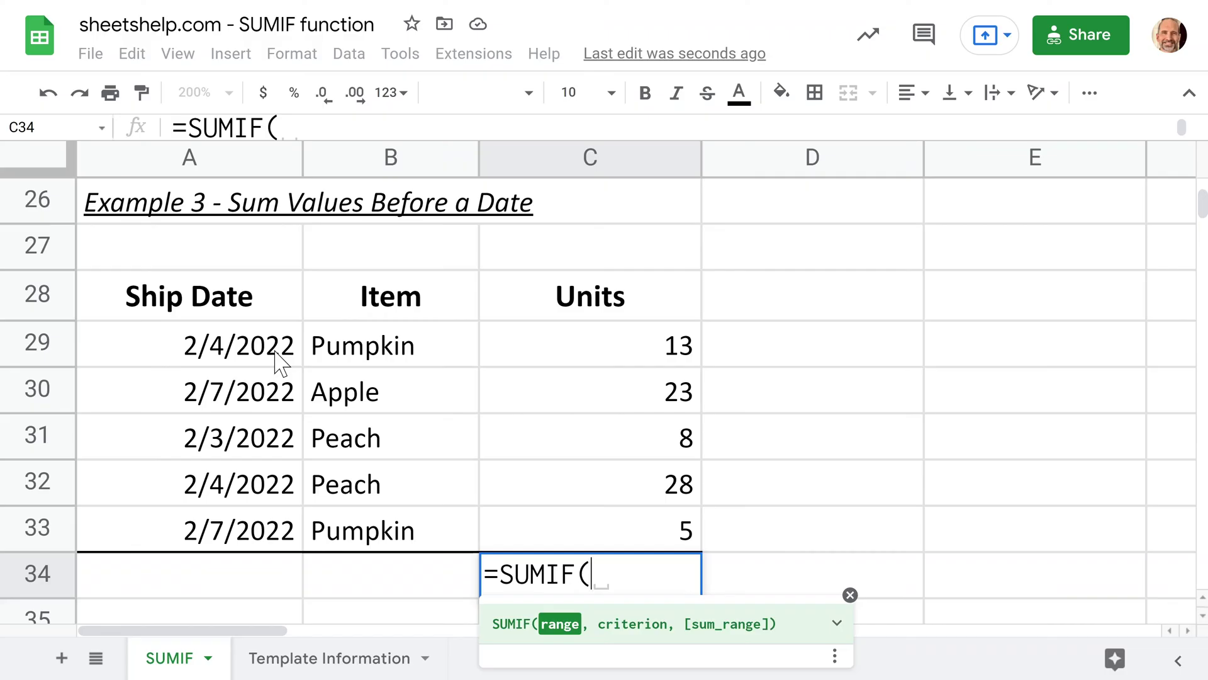
Enter =SUMIF(A29:A33,">"&"2/6/2022",C29:C33) in C34 to total units shipped after 2/6/2022.
left_click_drag(277, 355, 281, 529)
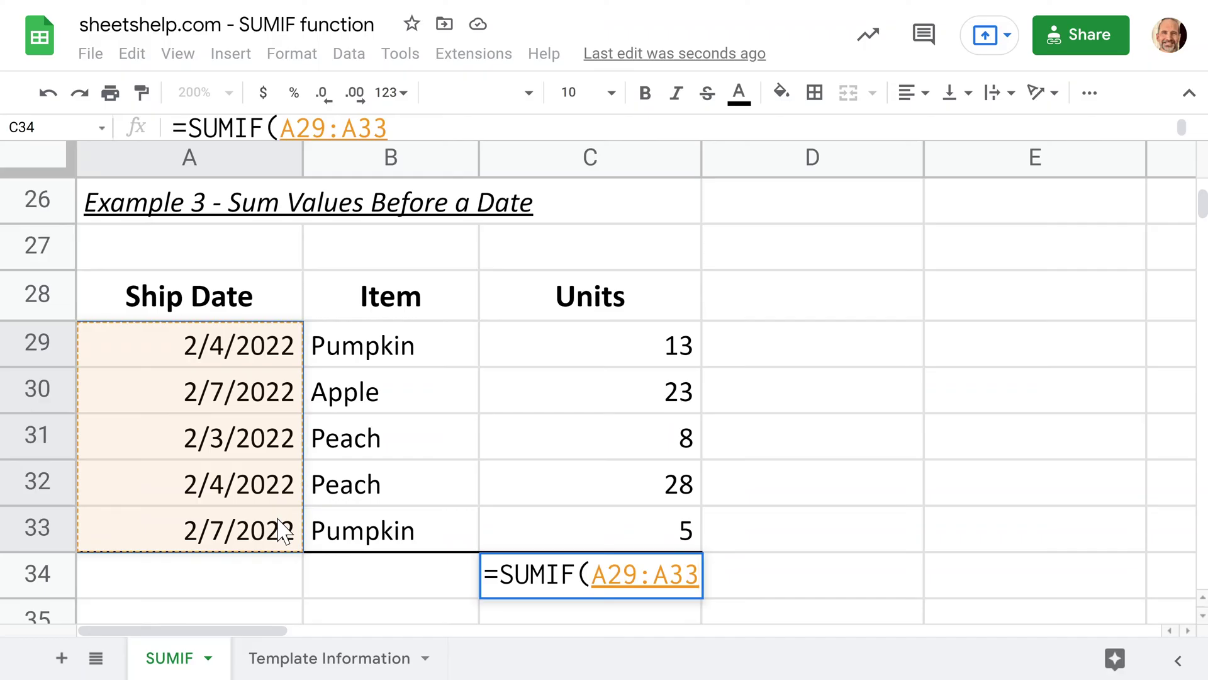
type(",")
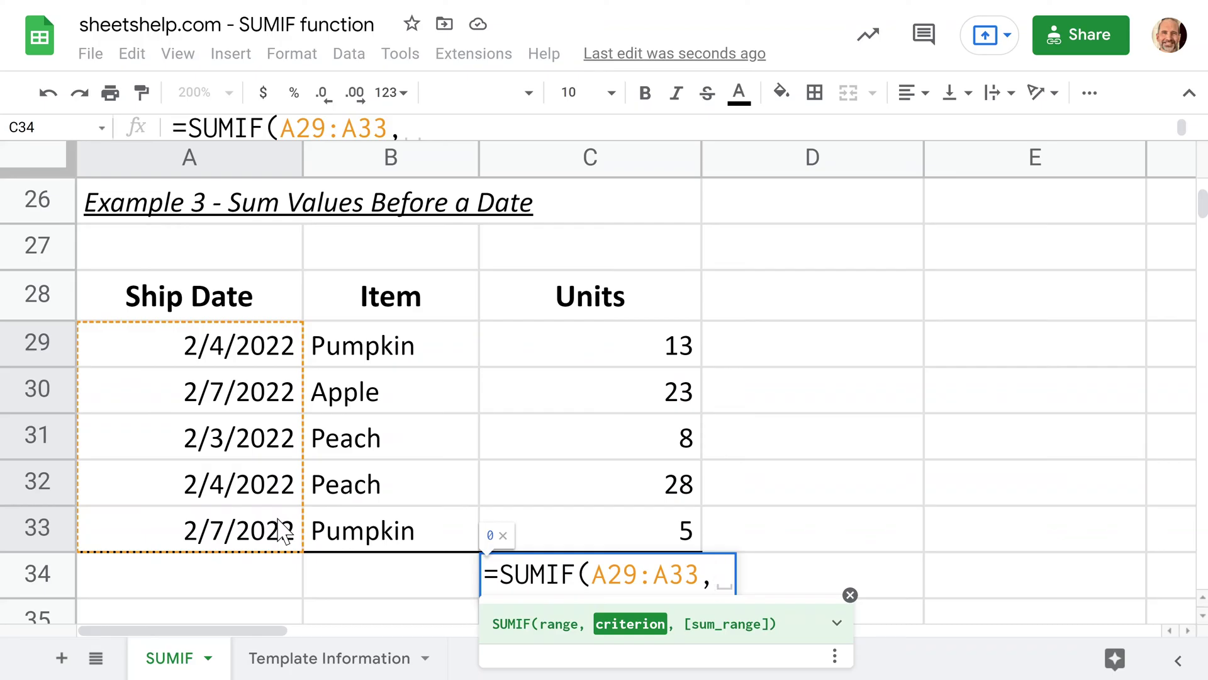
type("\">\"")
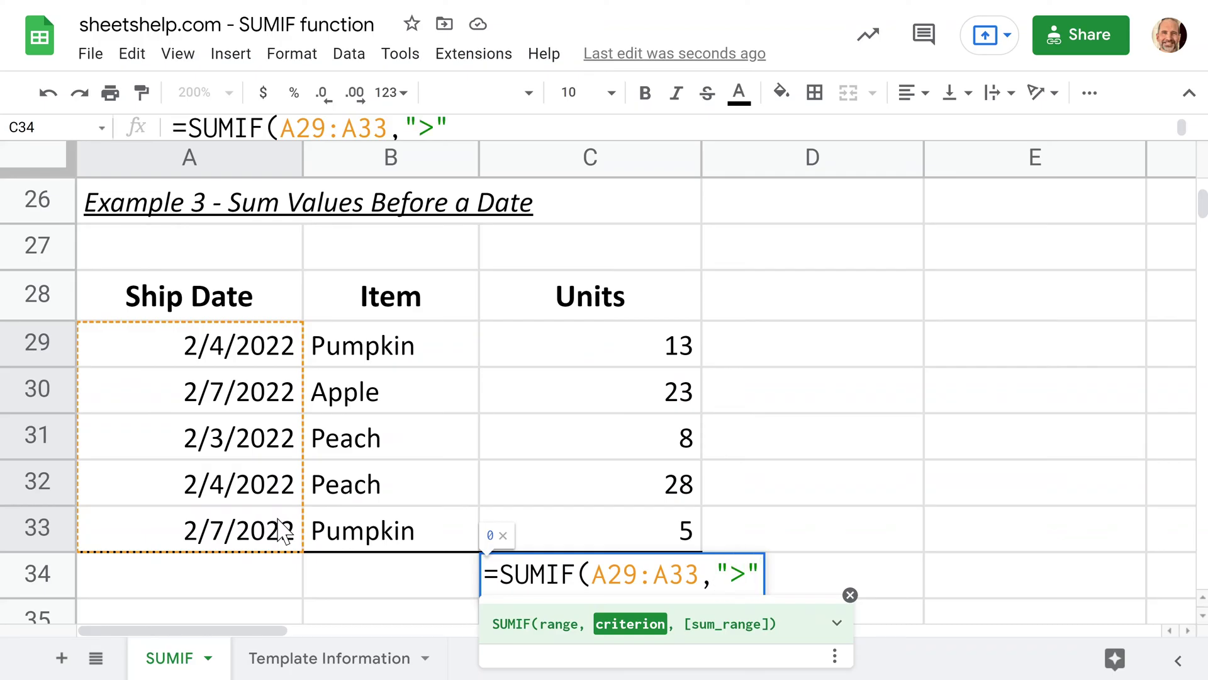
type("&")
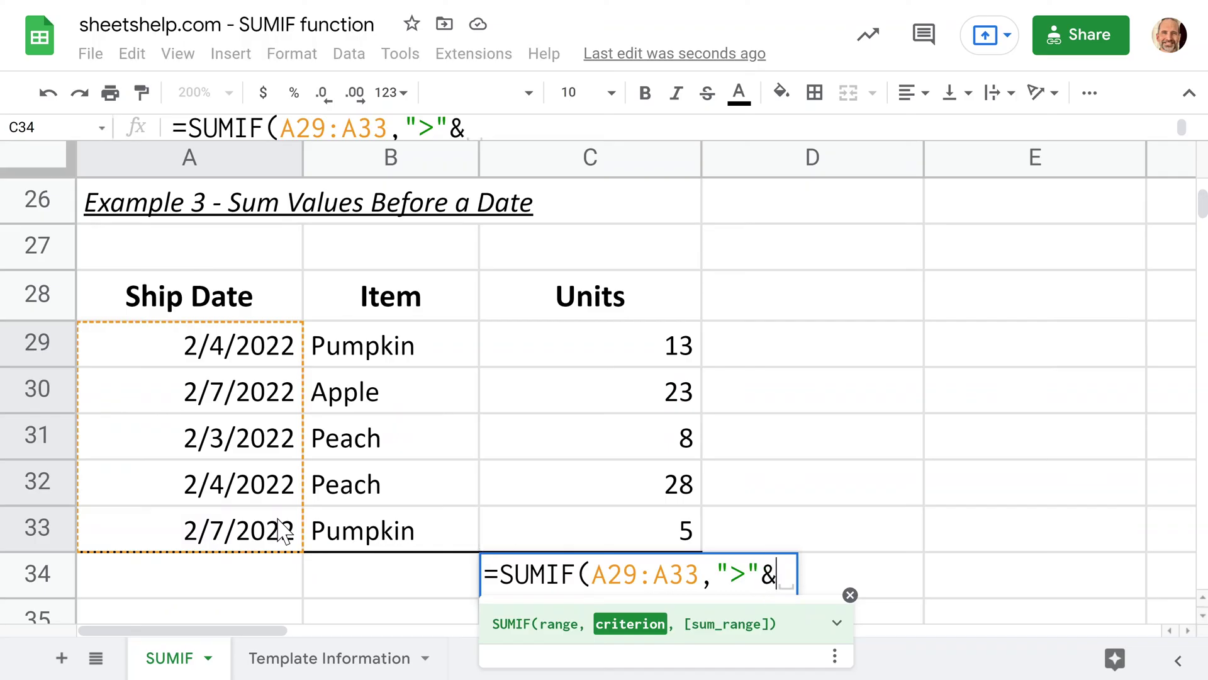
type("\"")
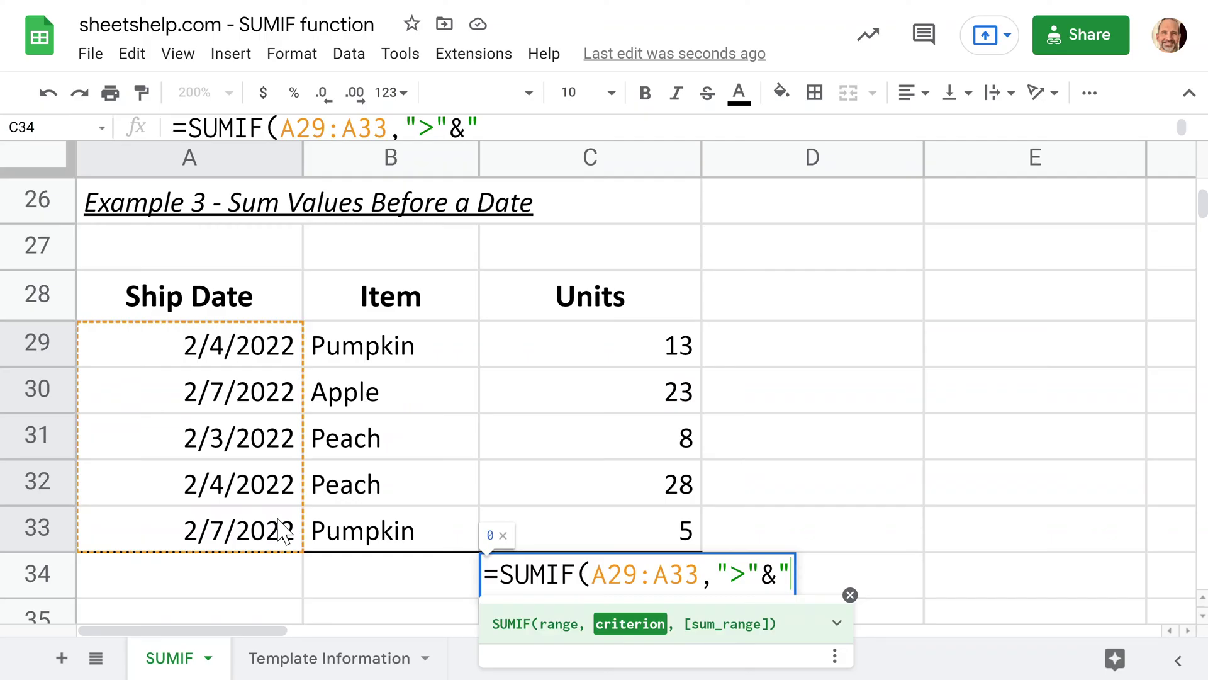
type("2/")
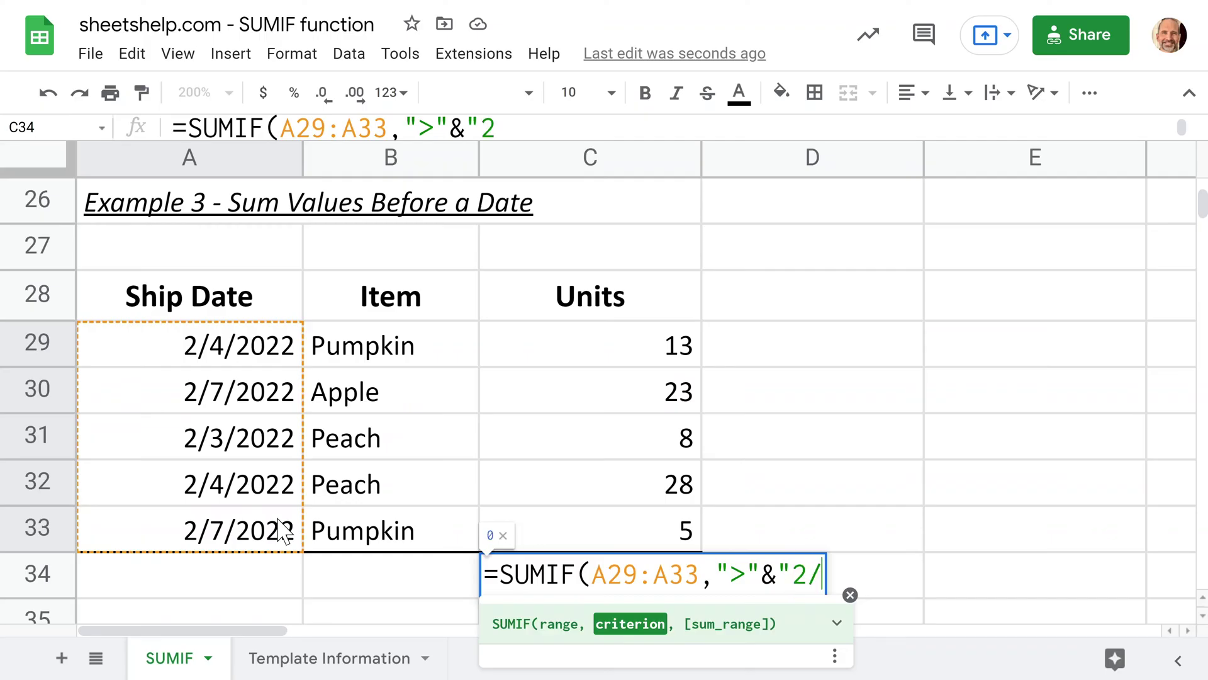
type("6/")
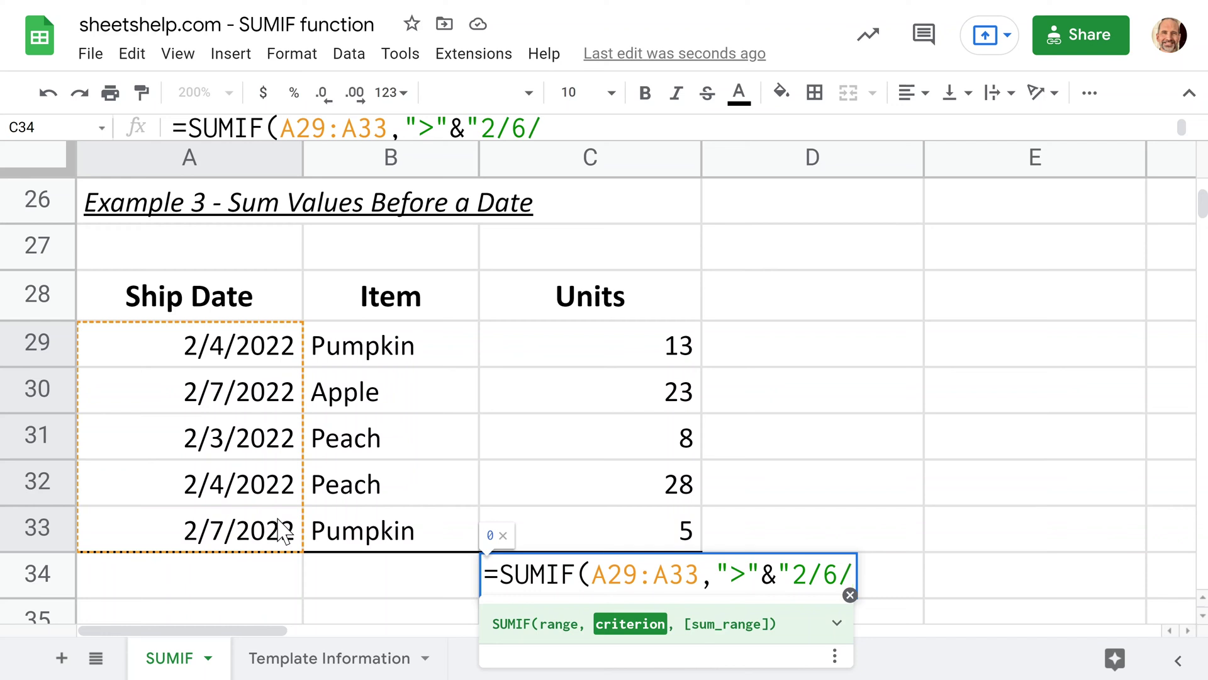
type("2022")
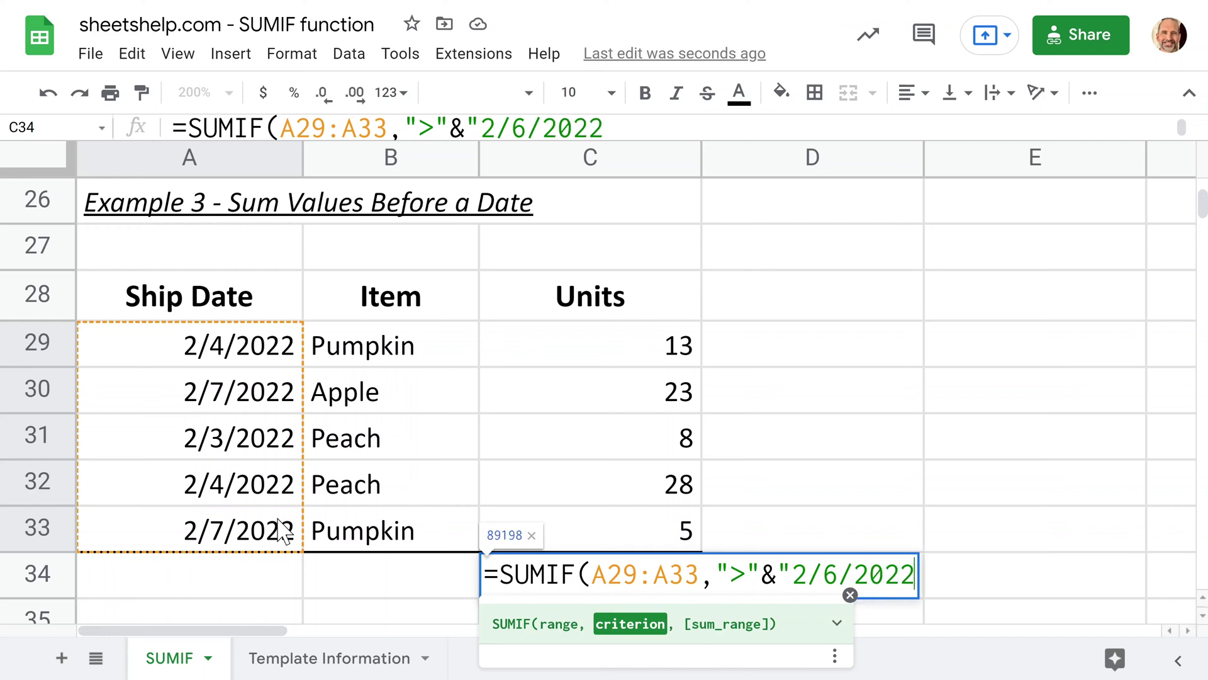
type("\"")
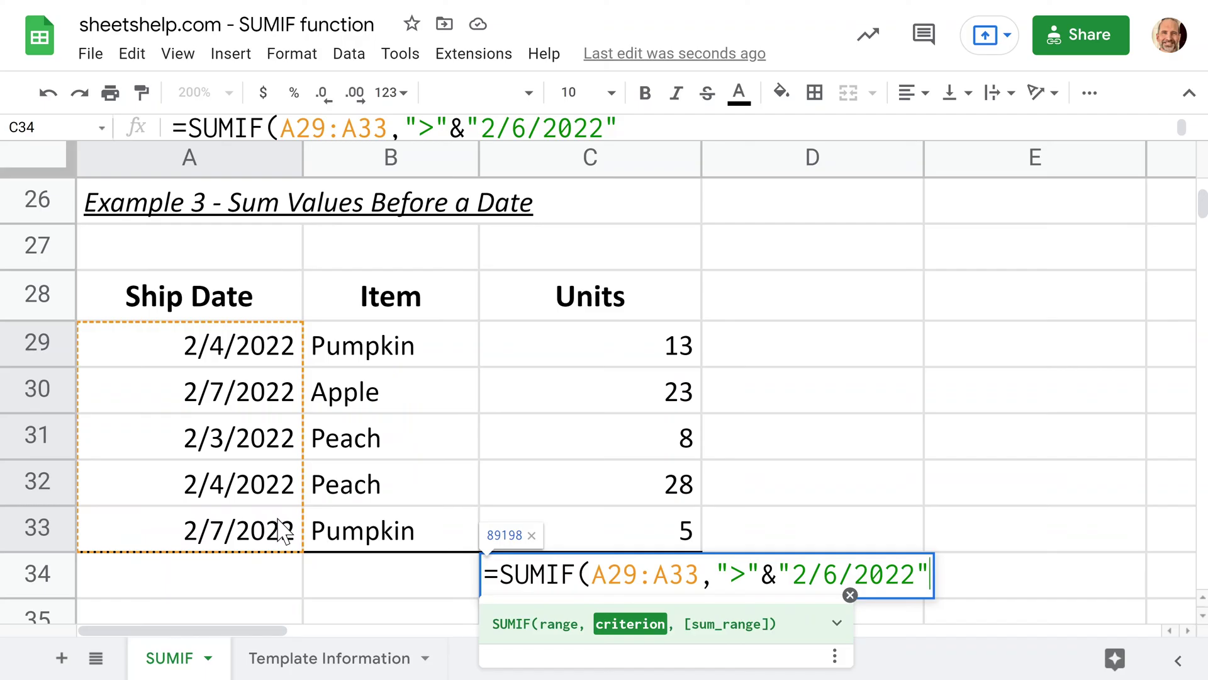
type(",")
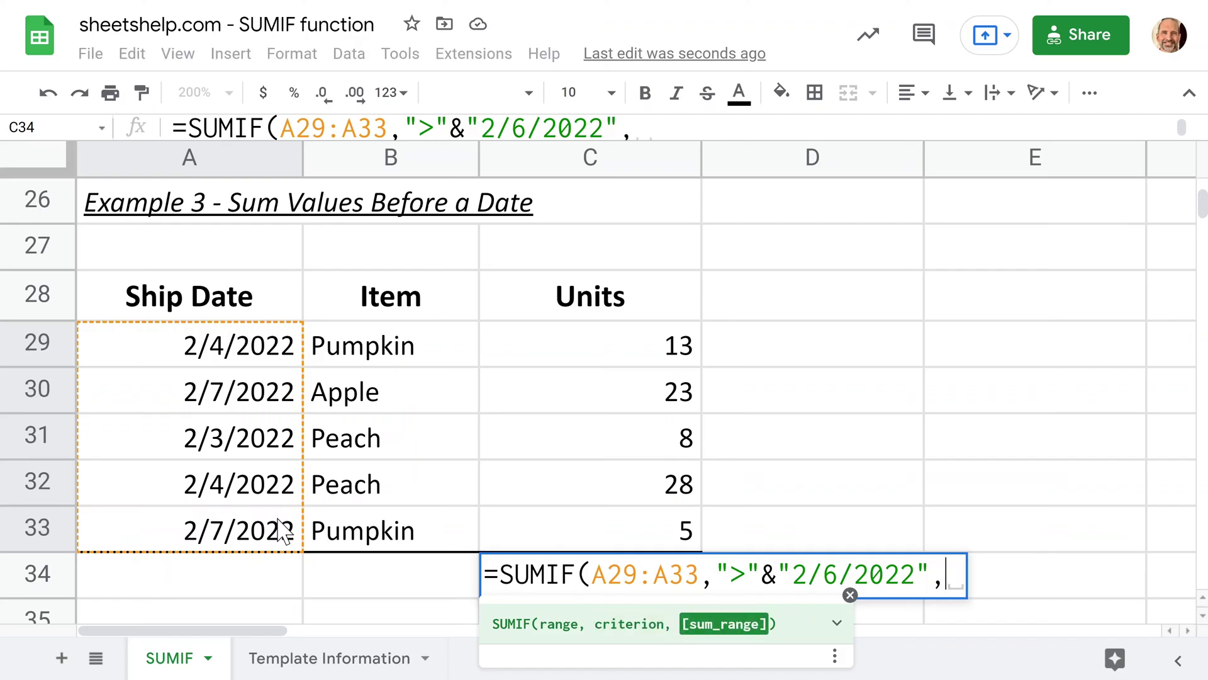
left_click_drag(550, 345, 567, 532)
type(")")
key("Return")
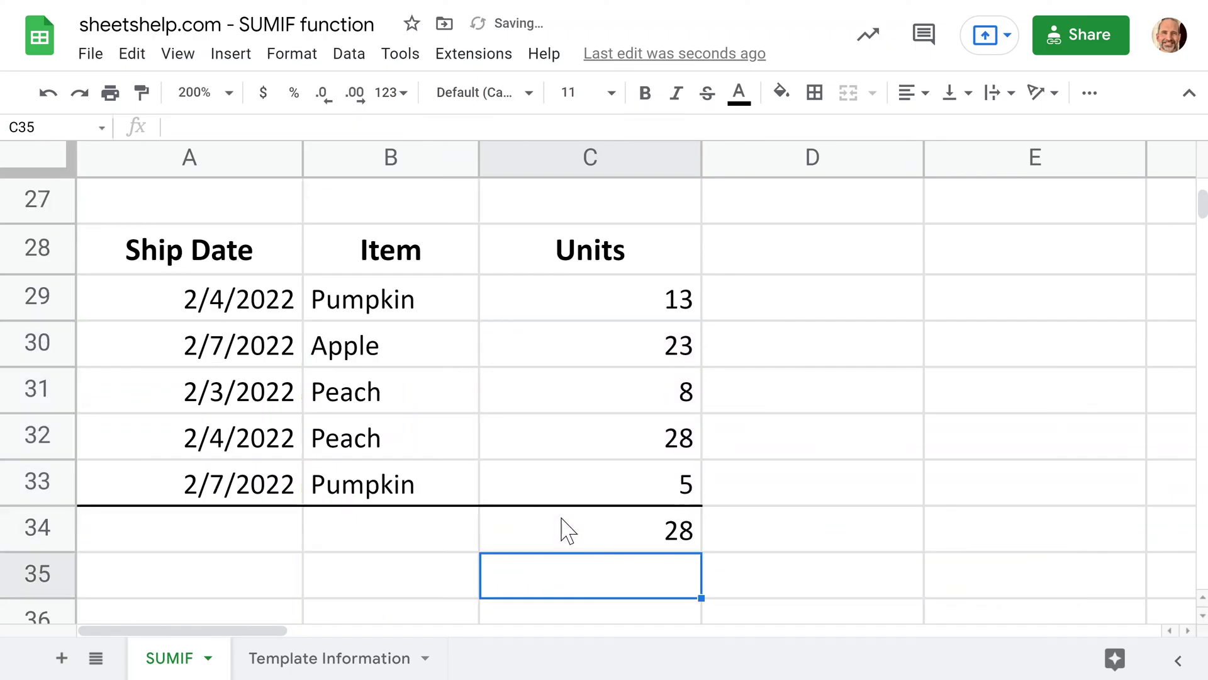
left_click(567, 532)
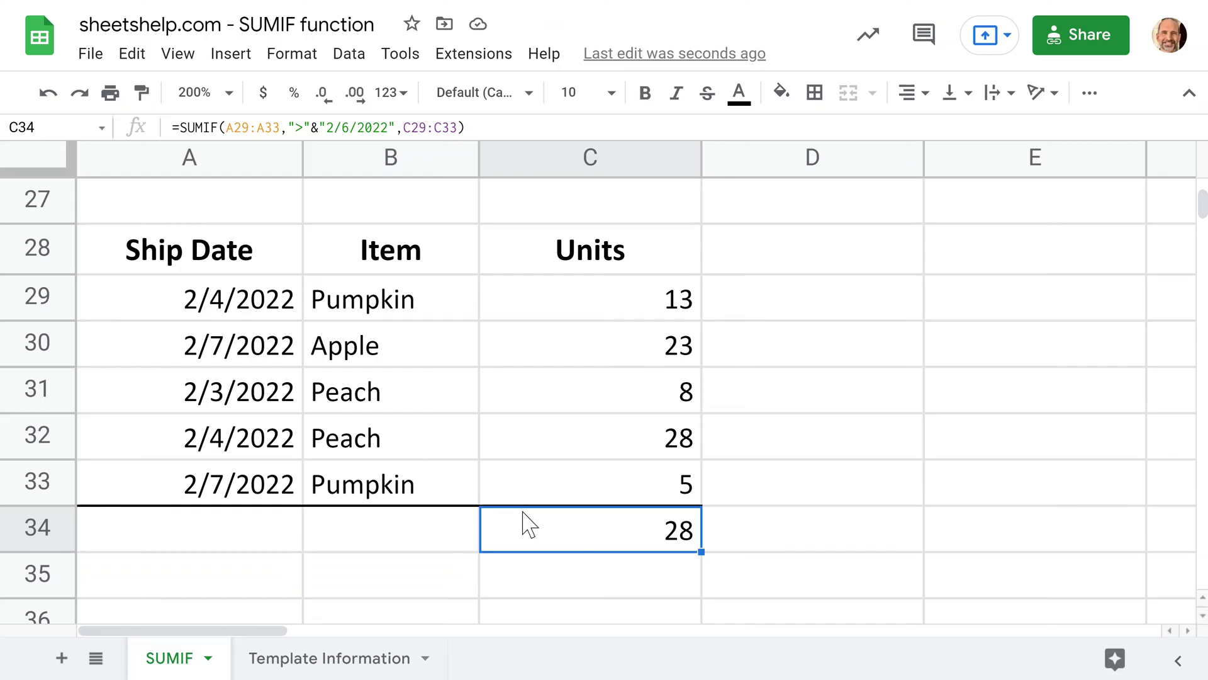
left_click(595, 364)
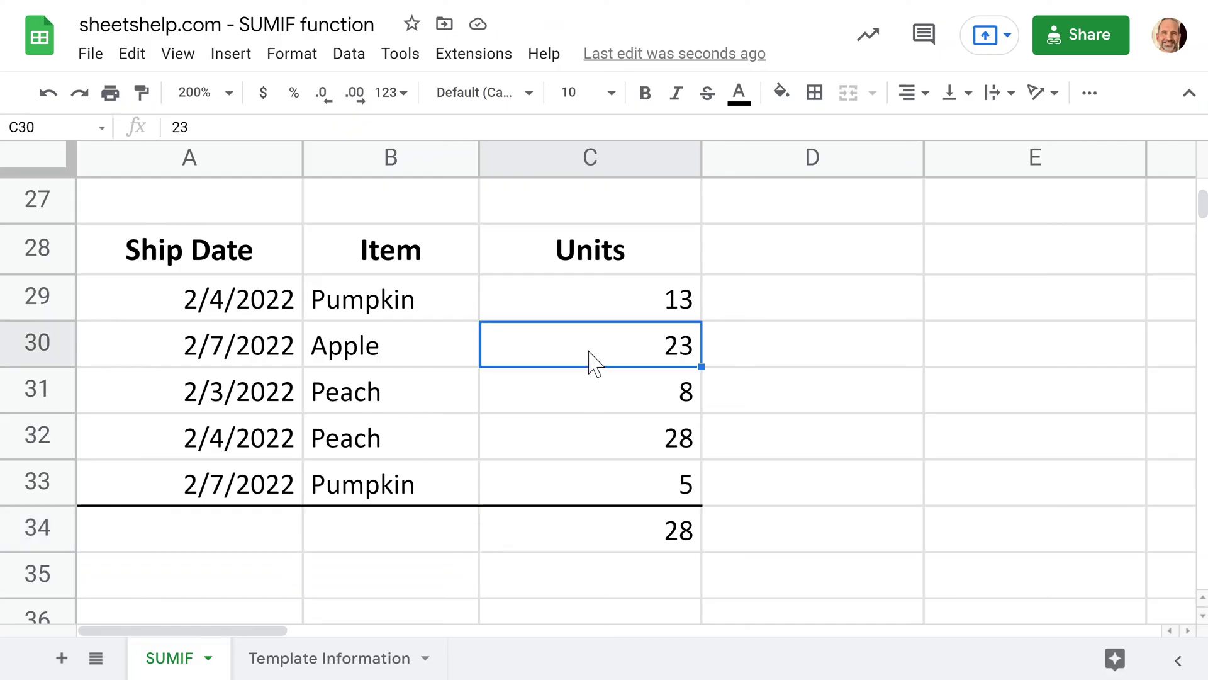
left_click(553, 497, "ctrl")
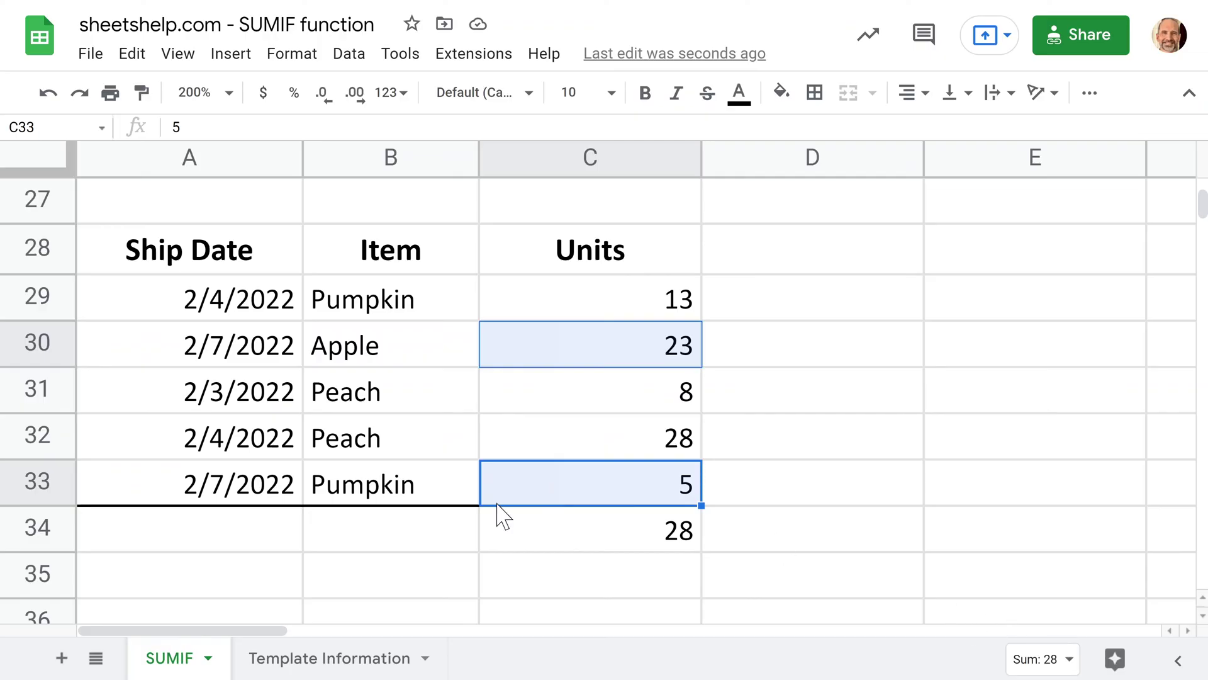
Inspect the Pumpkin* SUMIF formula in B45, then delete its total of 18, leaving B45 empty.
scroll(503, 516, "down", 3)
scroll(494, 512, "down", 2)
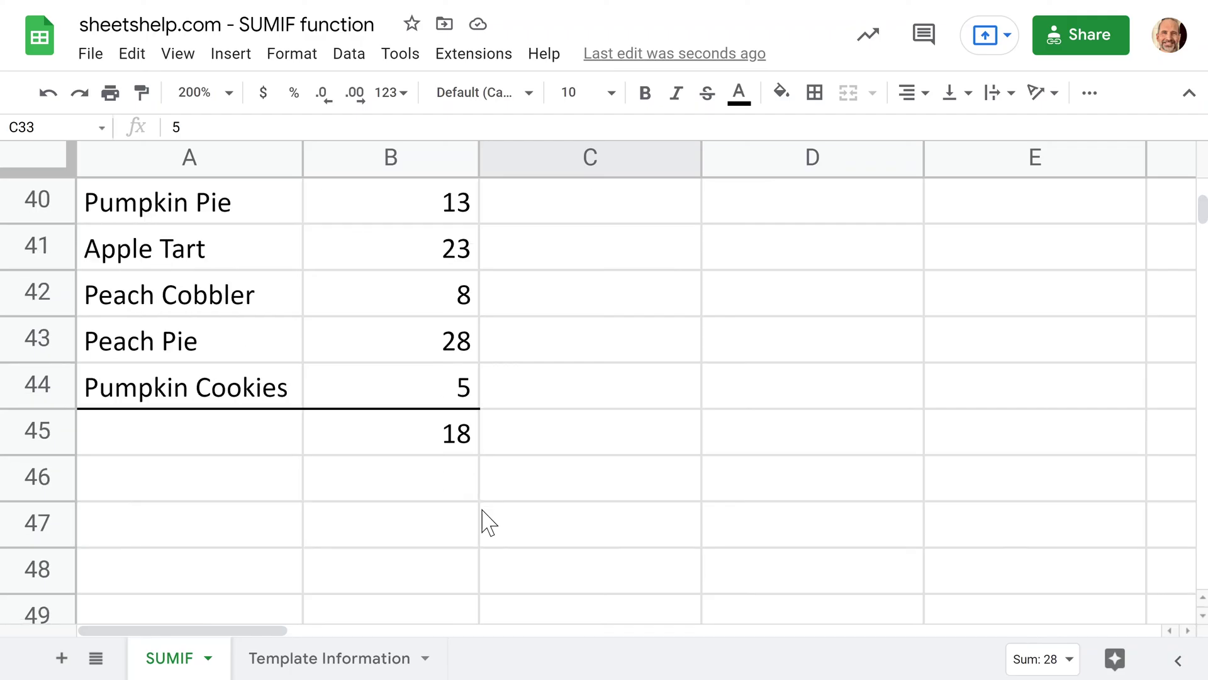
scroll(489, 522, "up", 2)
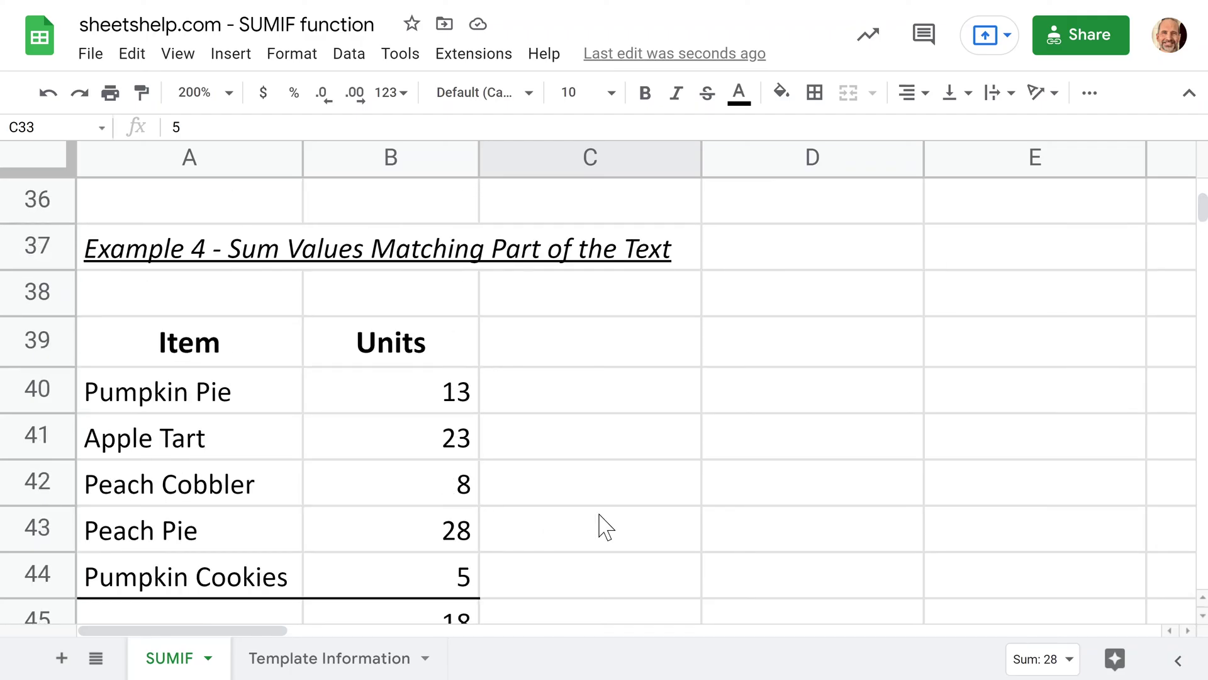
scroll(415, 577, "down", 1)
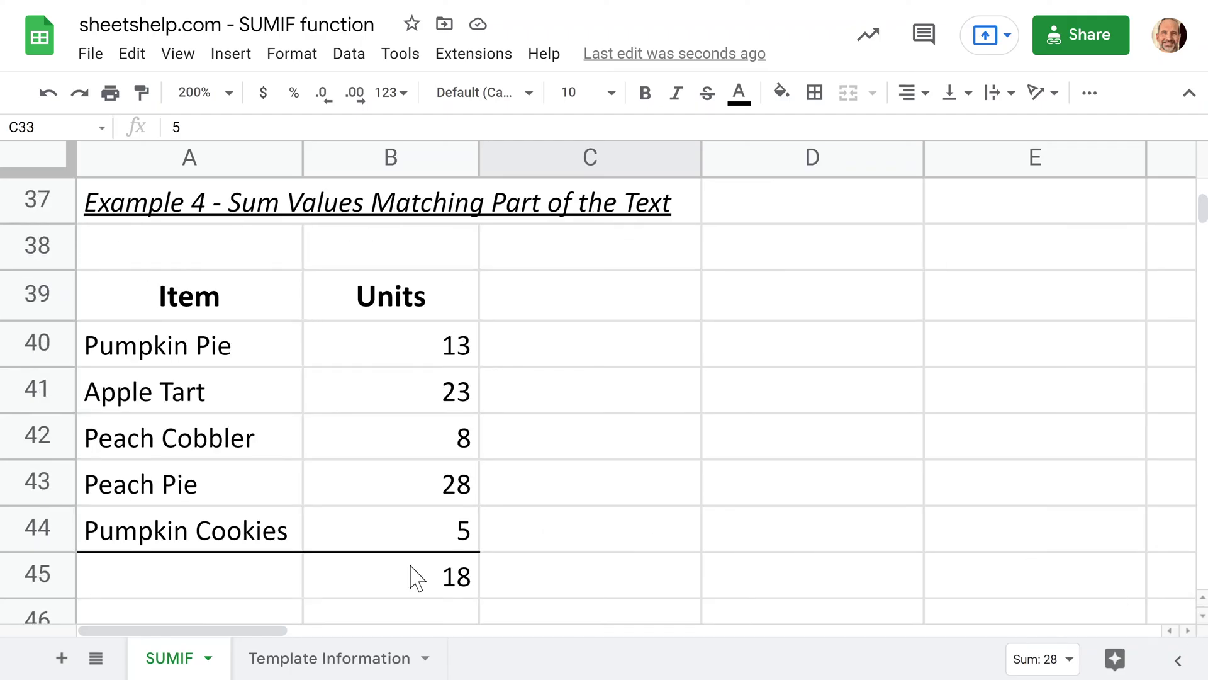
double_click(416, 577)
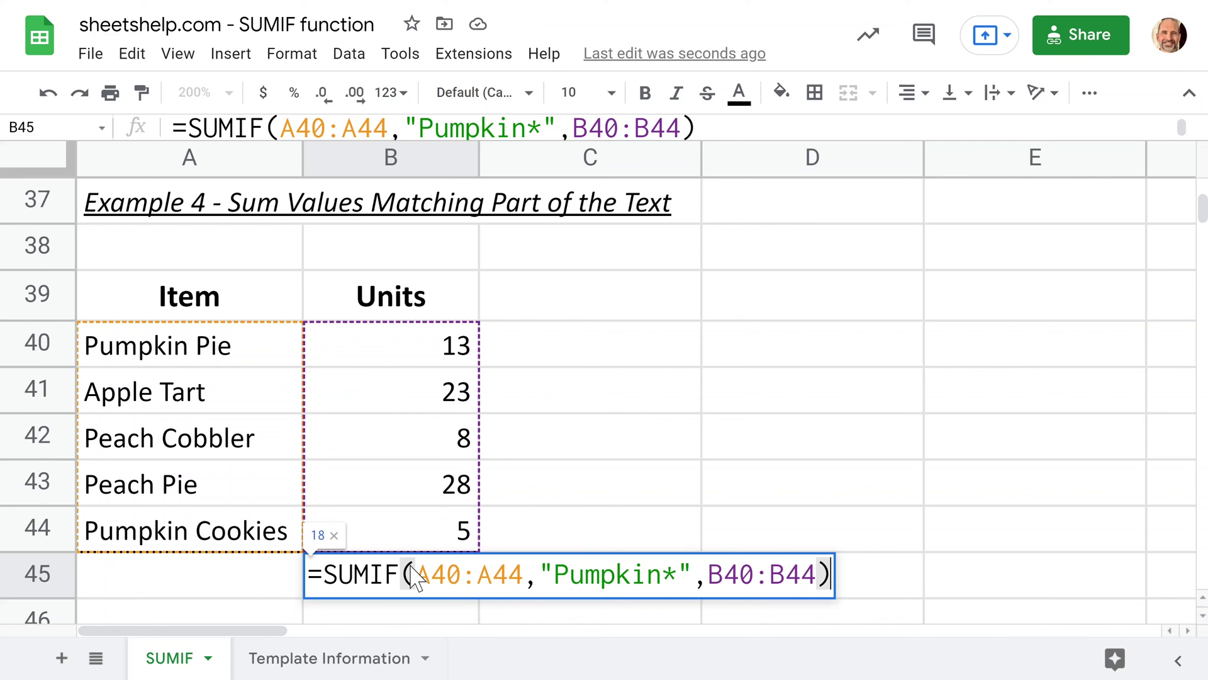
key("Escape")
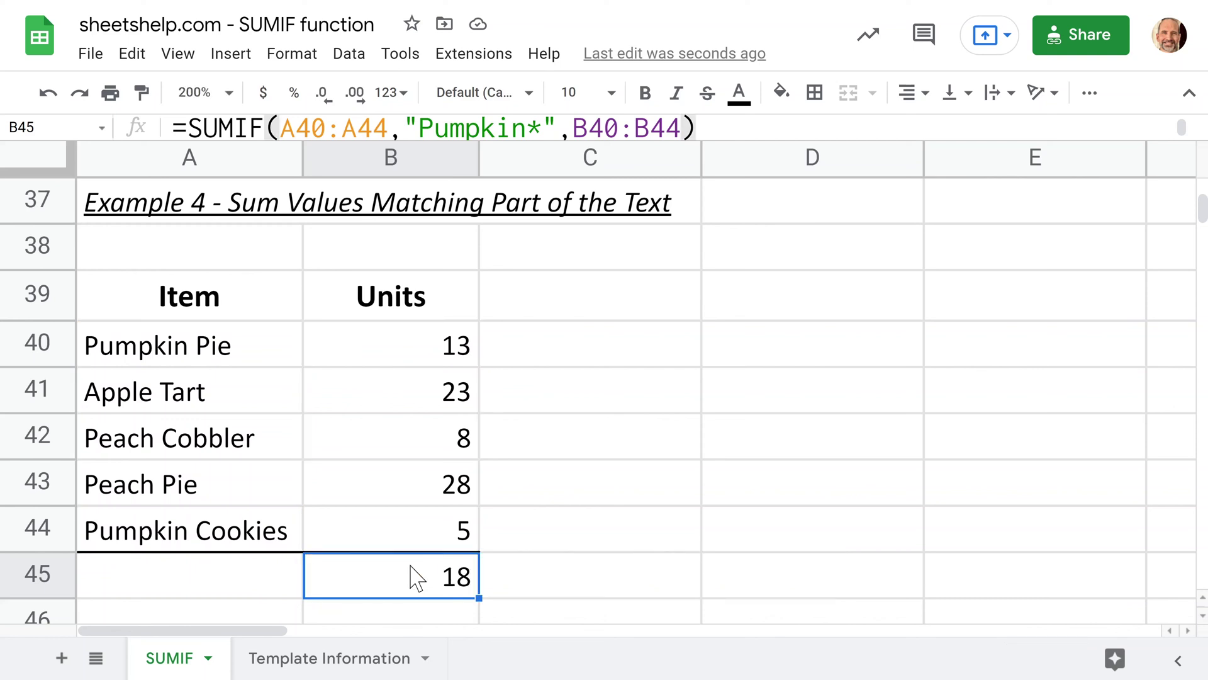
key("Delete")
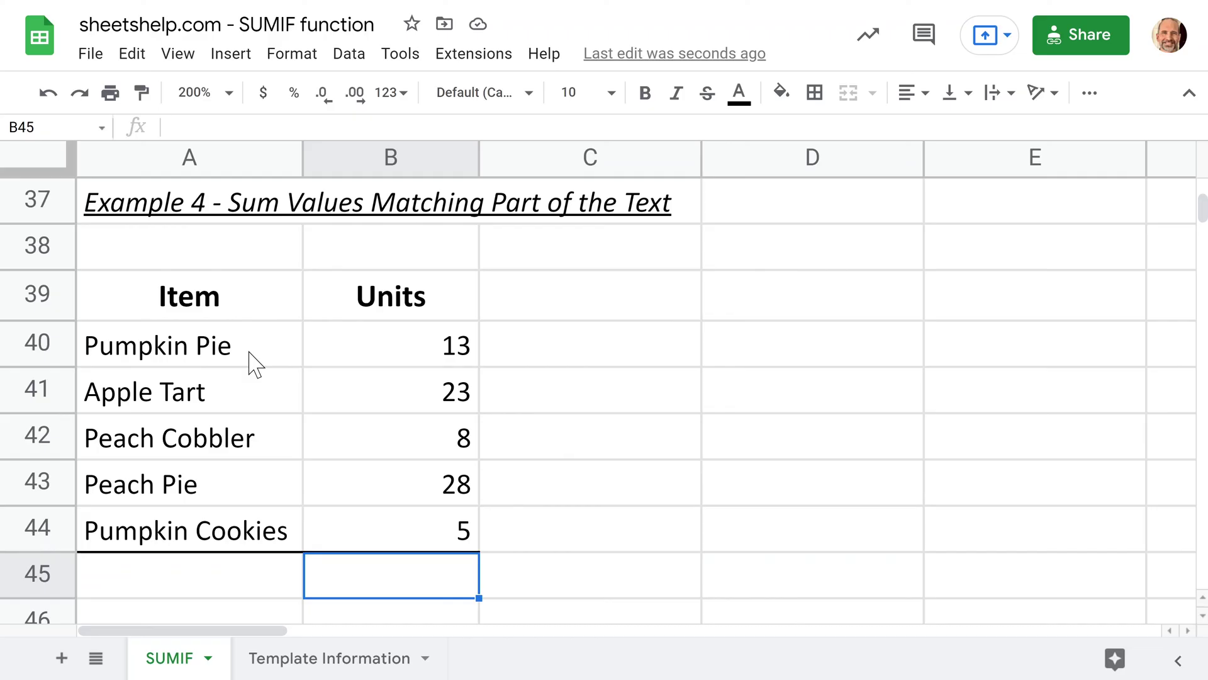
Enter =SUMIF(A40:A44,"Pumpkin*",B40:B44) in B45 to total both Pumpkin items' units, 18.
type("=SUMIF")
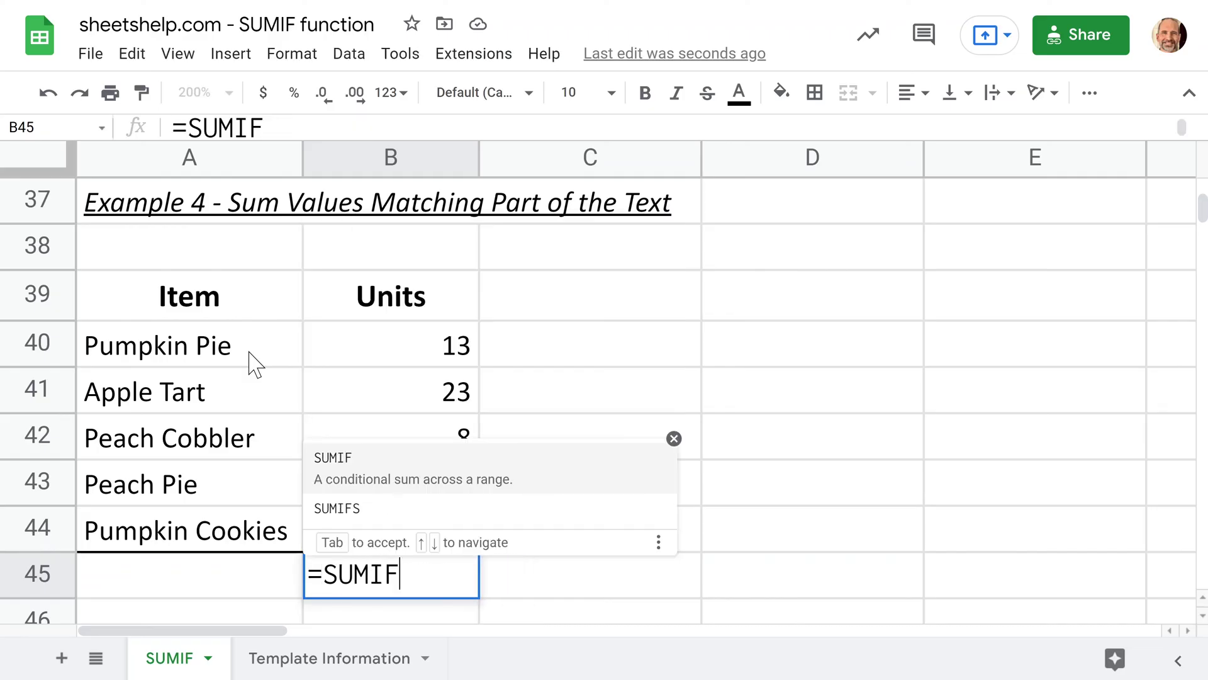
type("(")
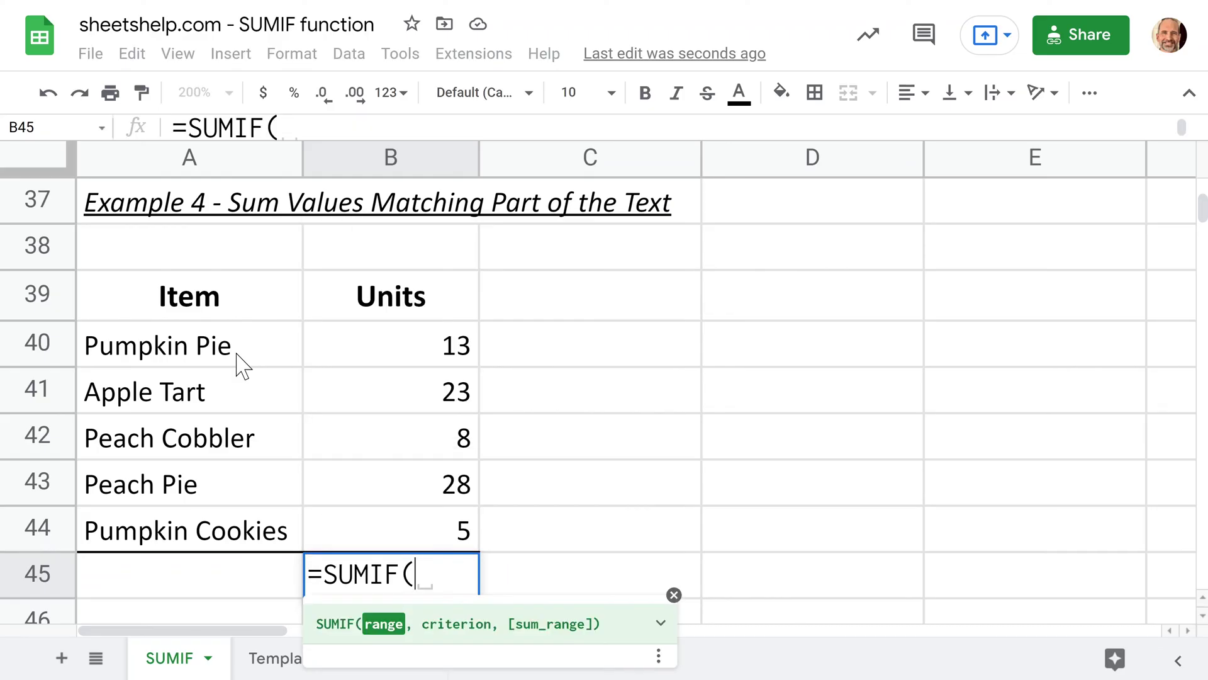
left_click(239, 360)
left_click_drag(246, 380, 245, 540)
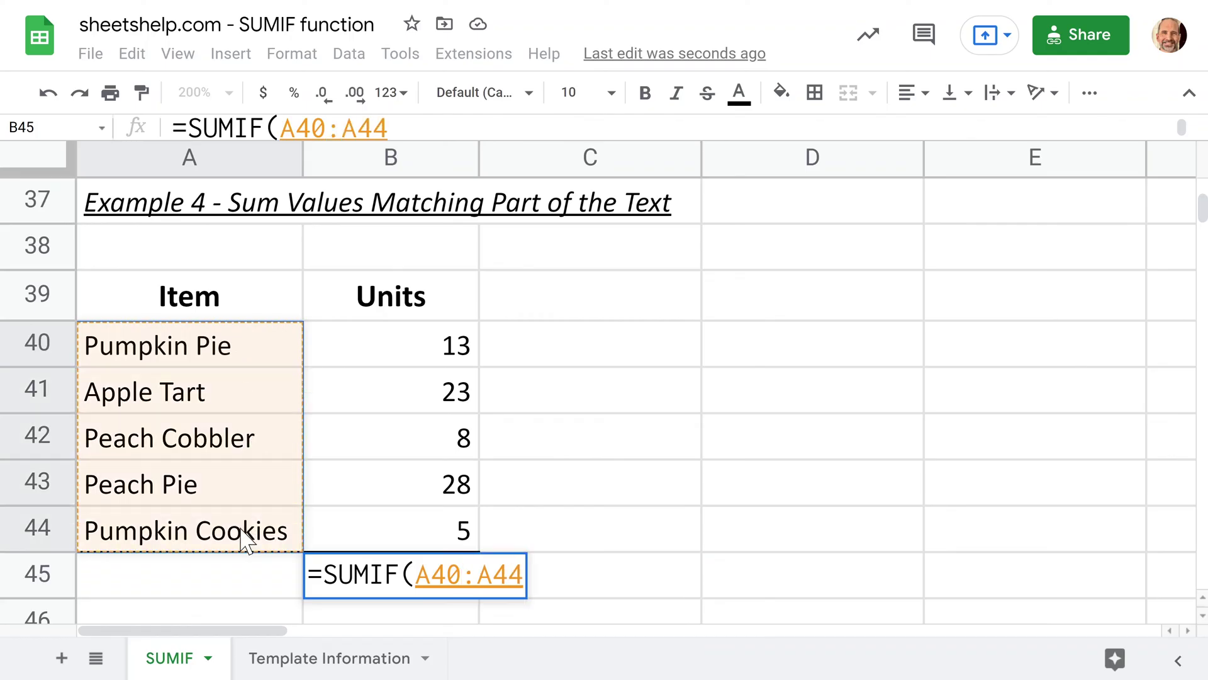
type(",")
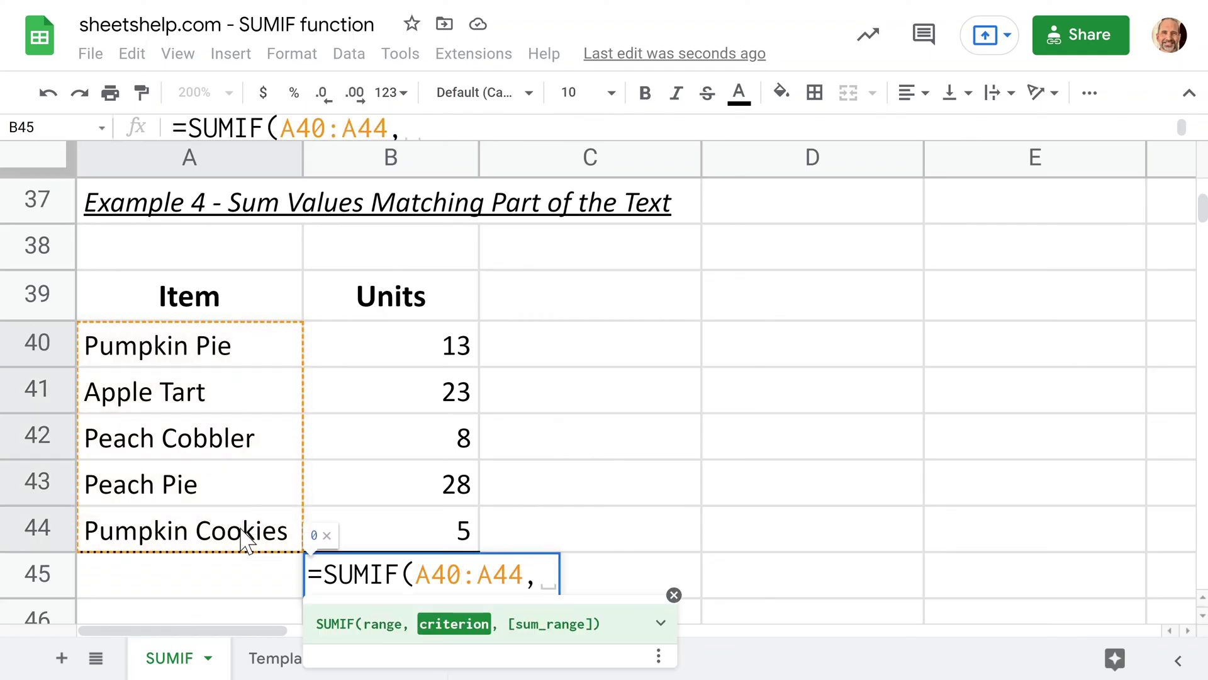
type("\"Pum")
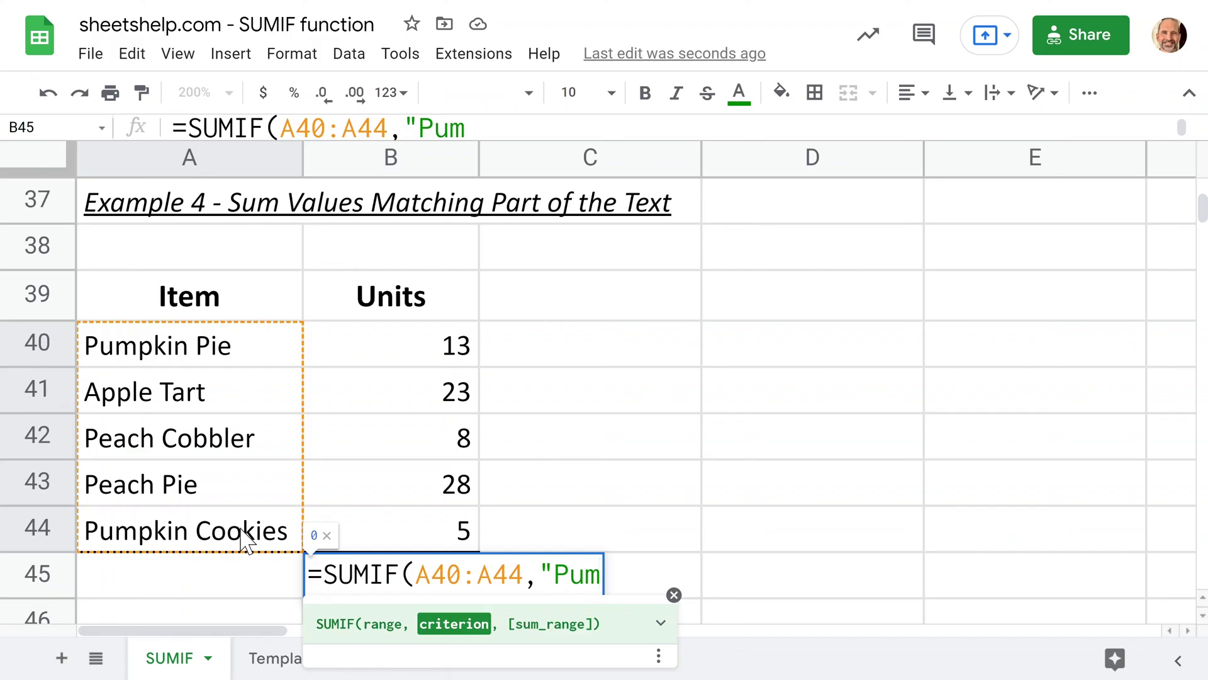
type("pkin")
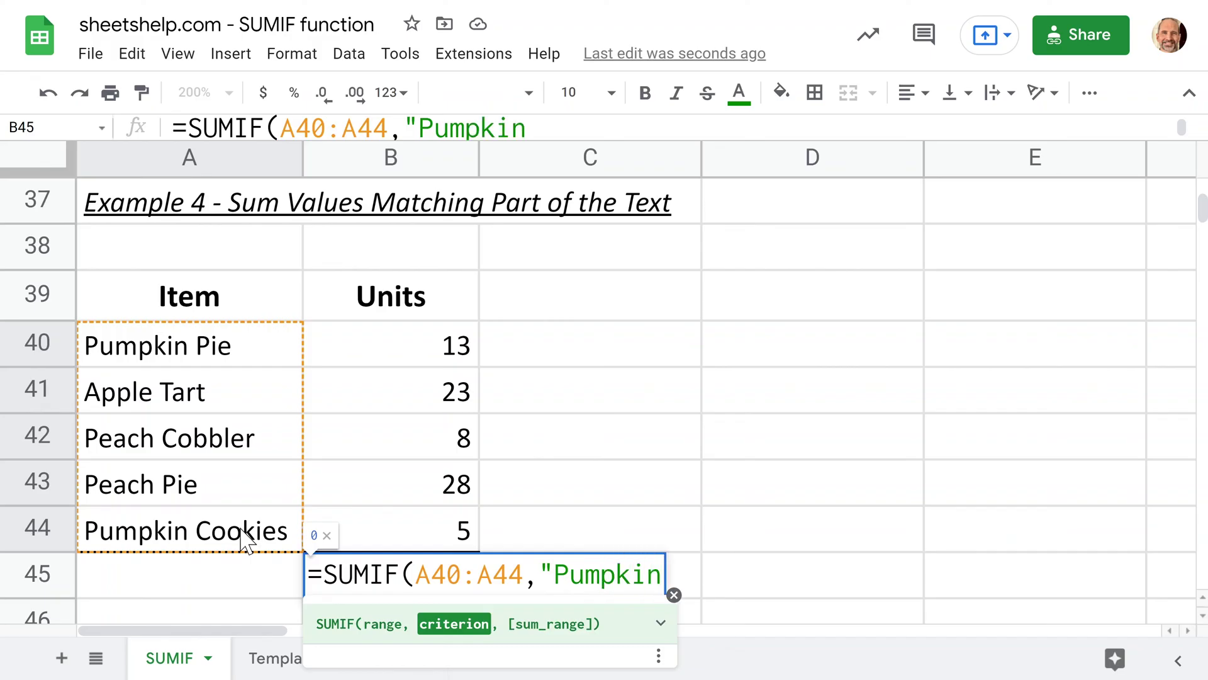
type("*\",")
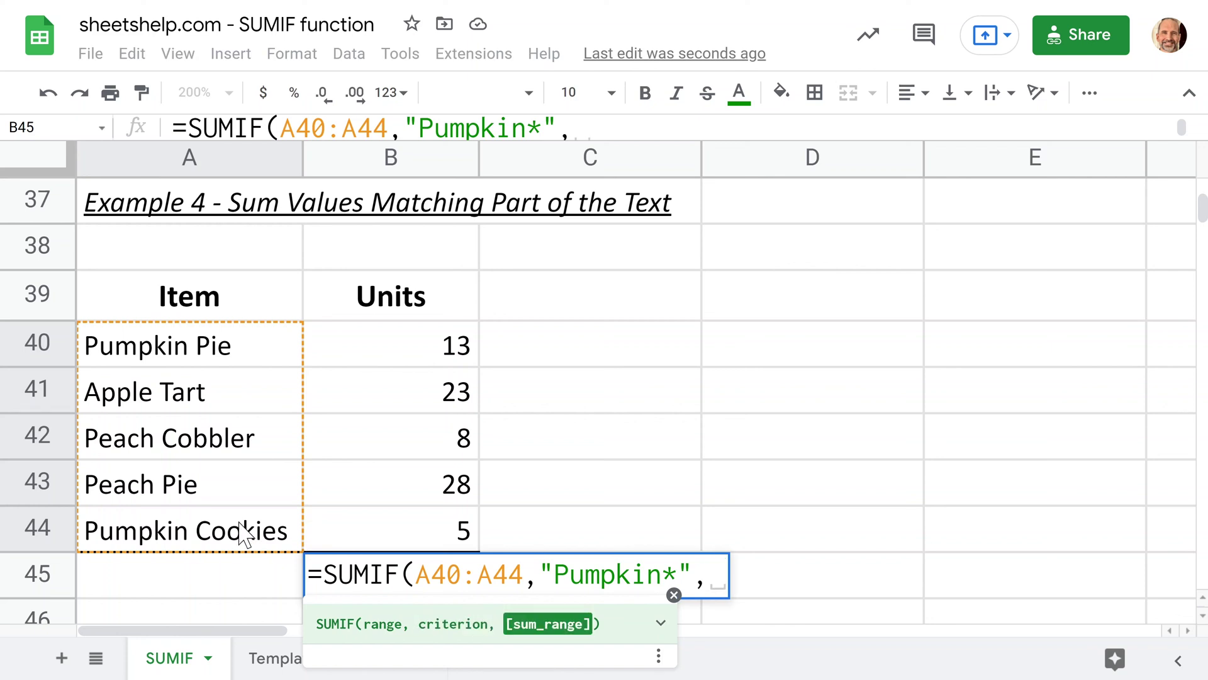
left_click_drag(418, 342, 428, 538)
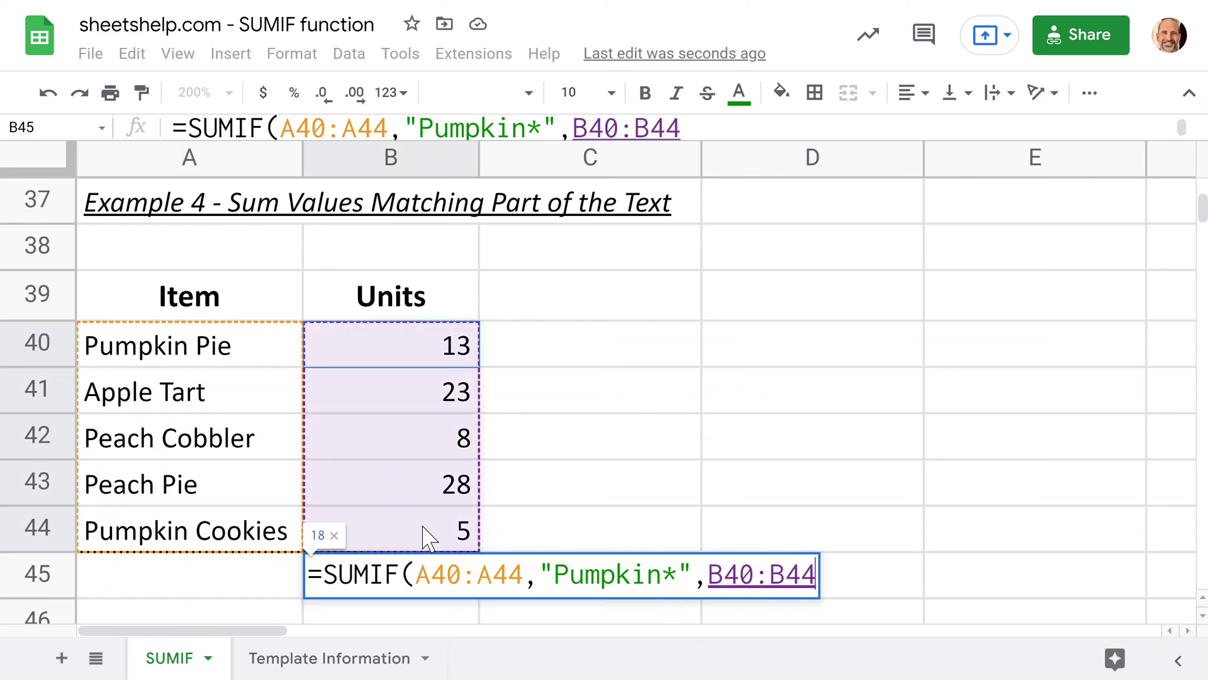
type(")")
key("Return")
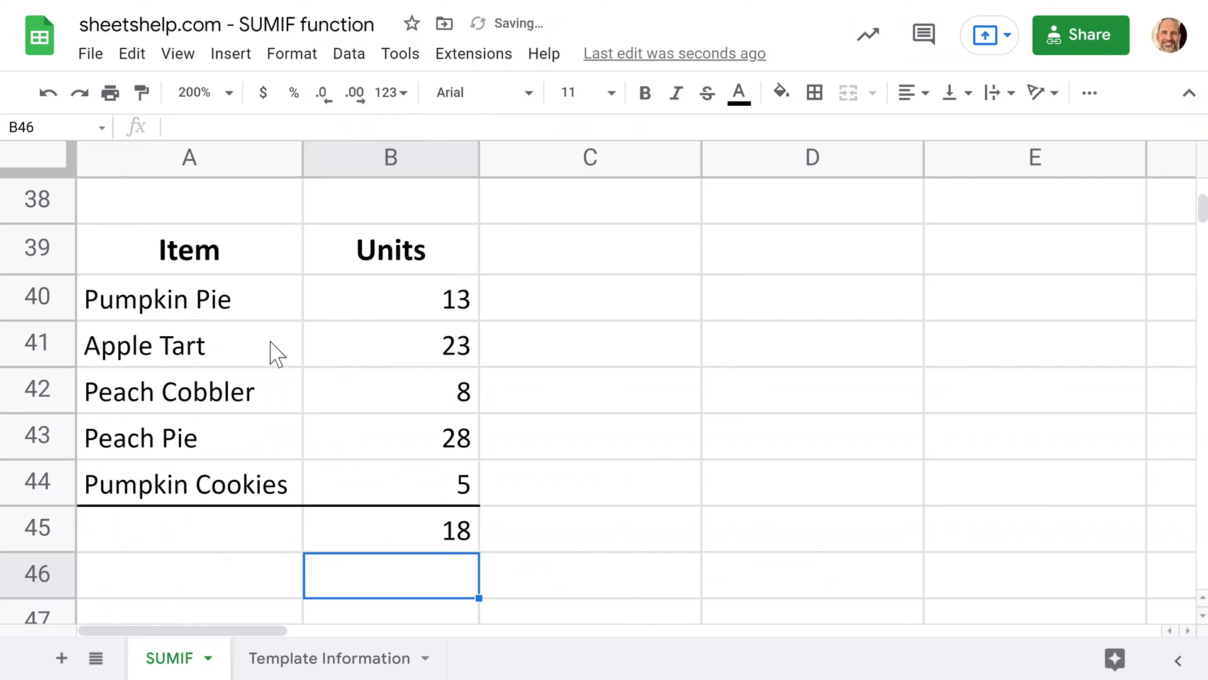
left_click(363, 307)
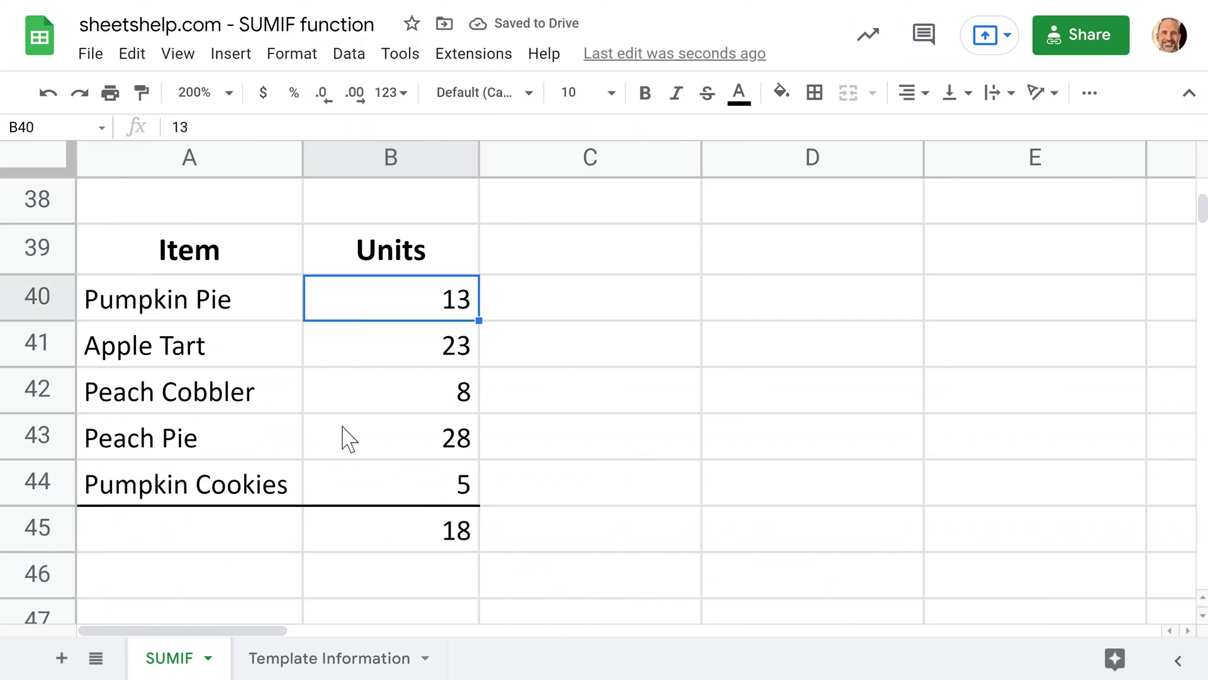
left_click(351, 491, "ctrl")
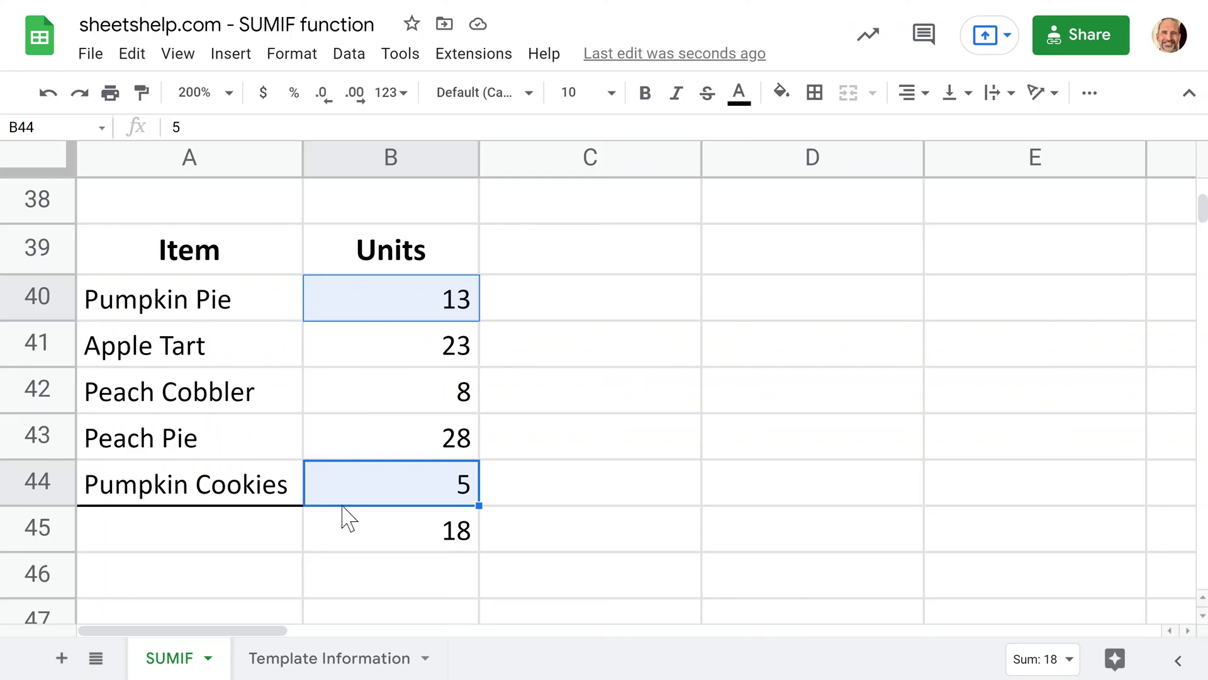
left_click(255, 308)
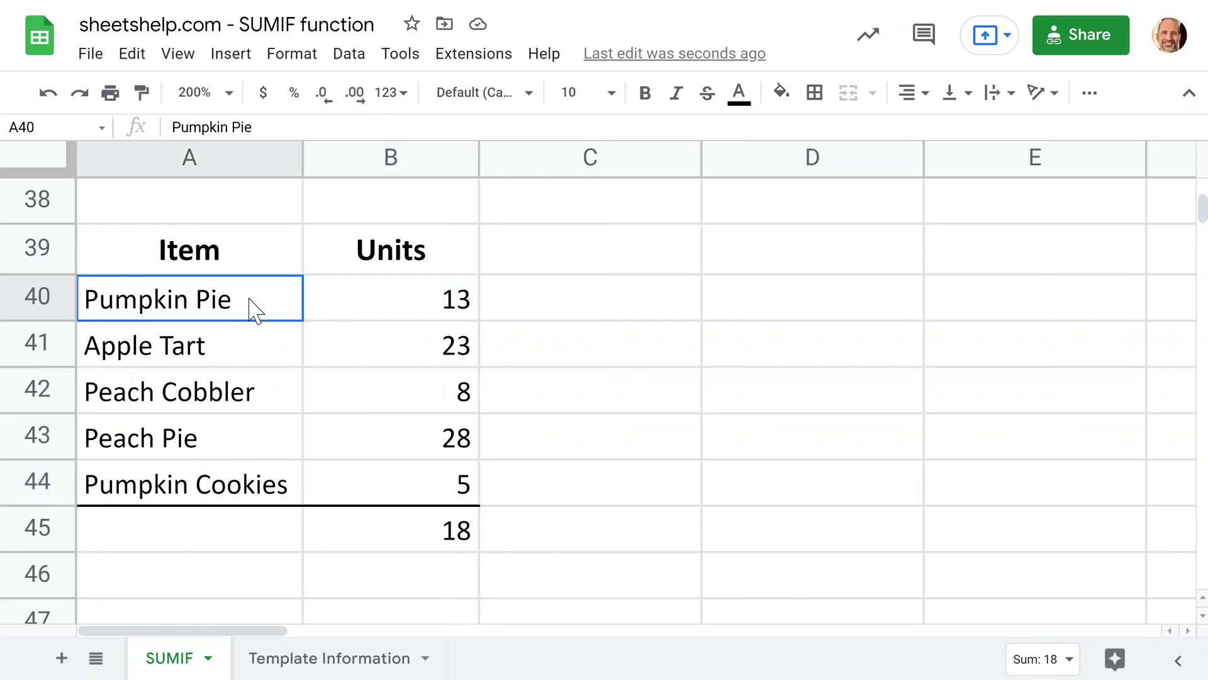
left_click(535, 313)
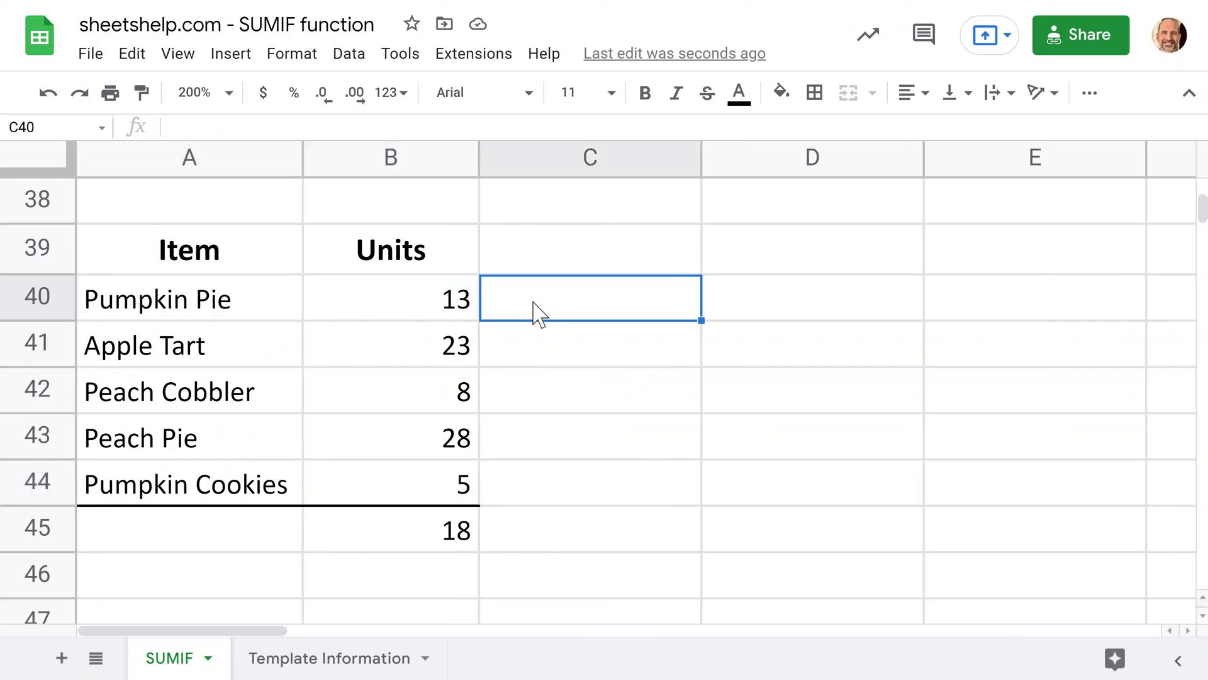
left_click(535, 351)
left_click(537, 397)
left_click(540, 437)
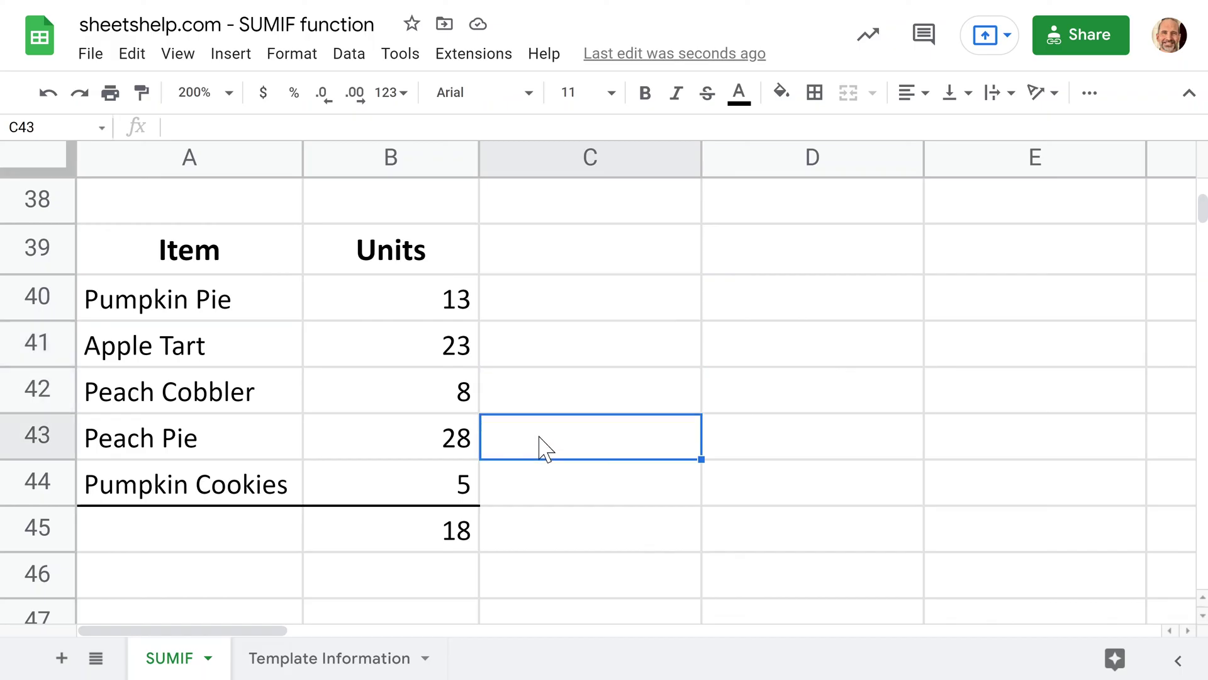
left_click(541, 488)
left_click(529, 311)
left_click(527, 362)
left_click(531, 403)
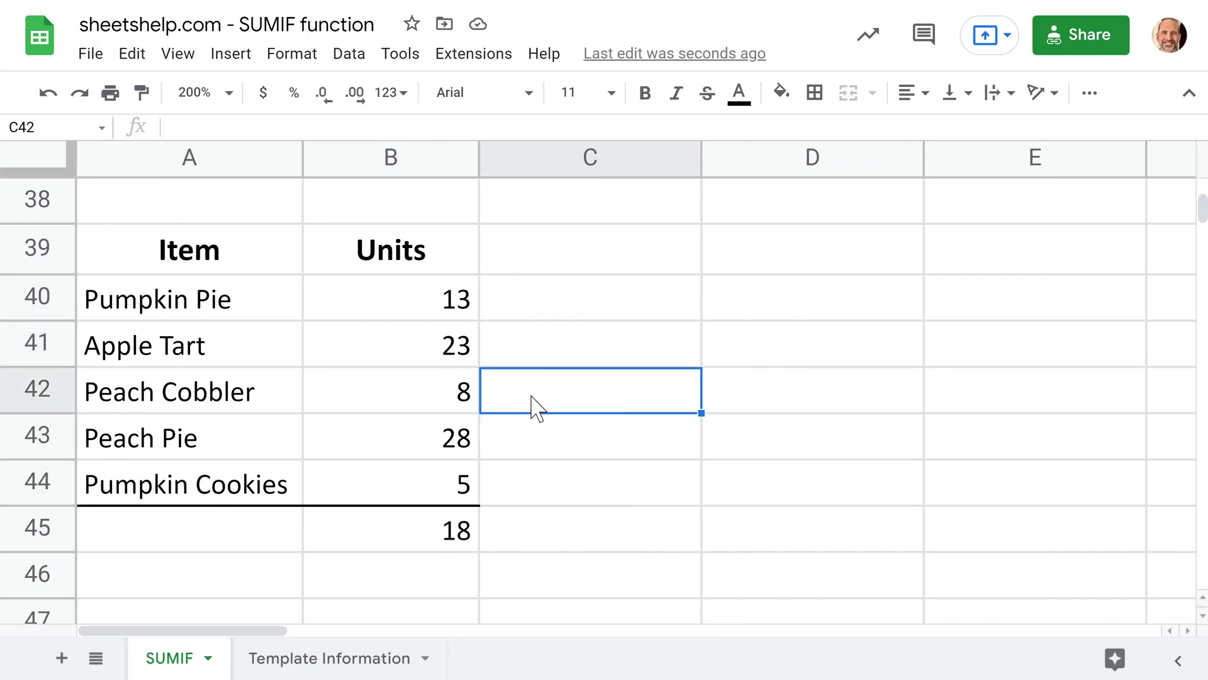
left_click(534, 436)
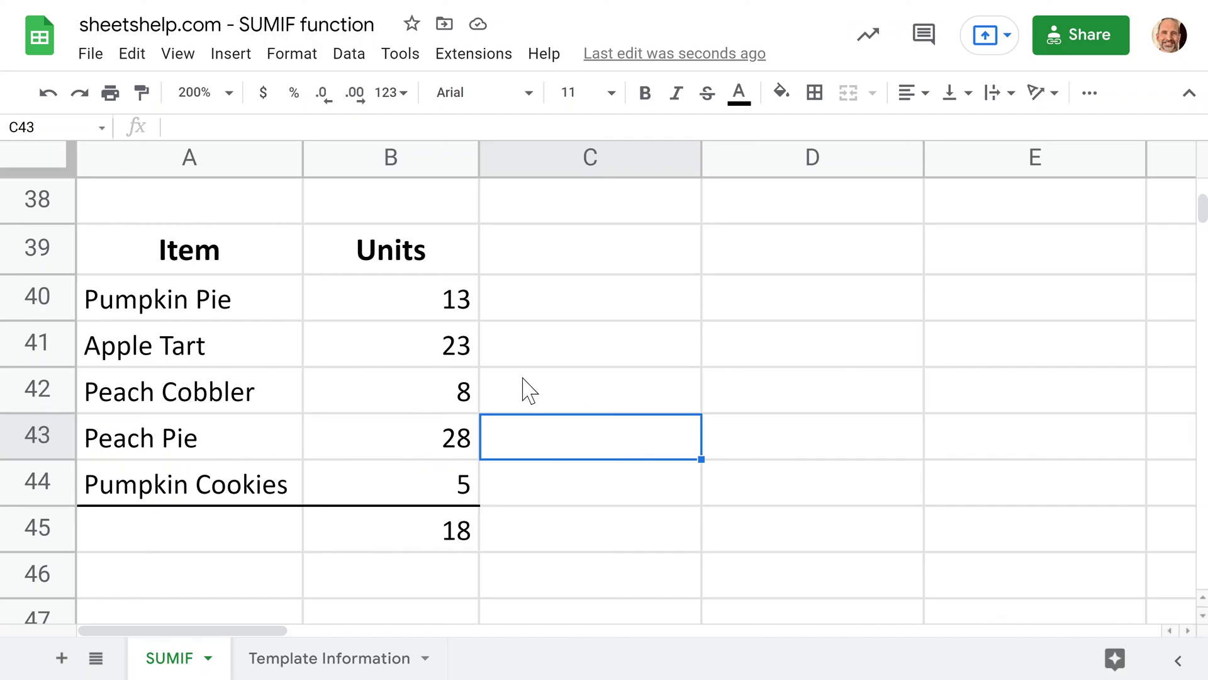
left_click(249, 318)
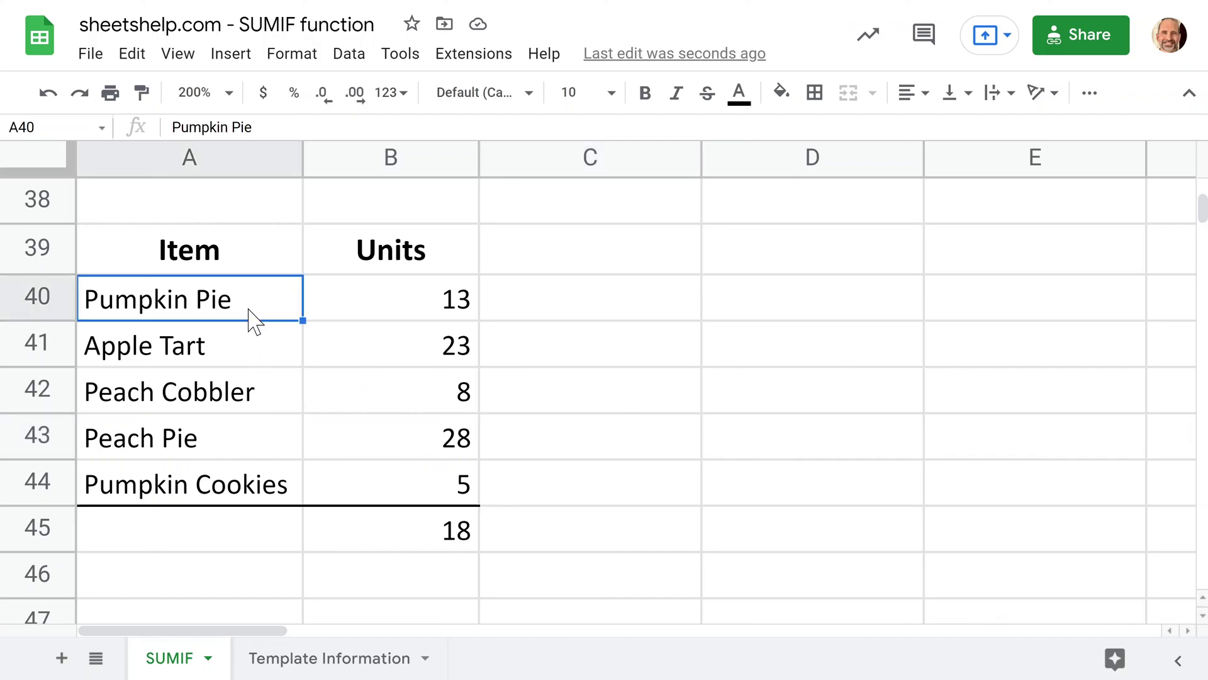
left_click(557, 311)
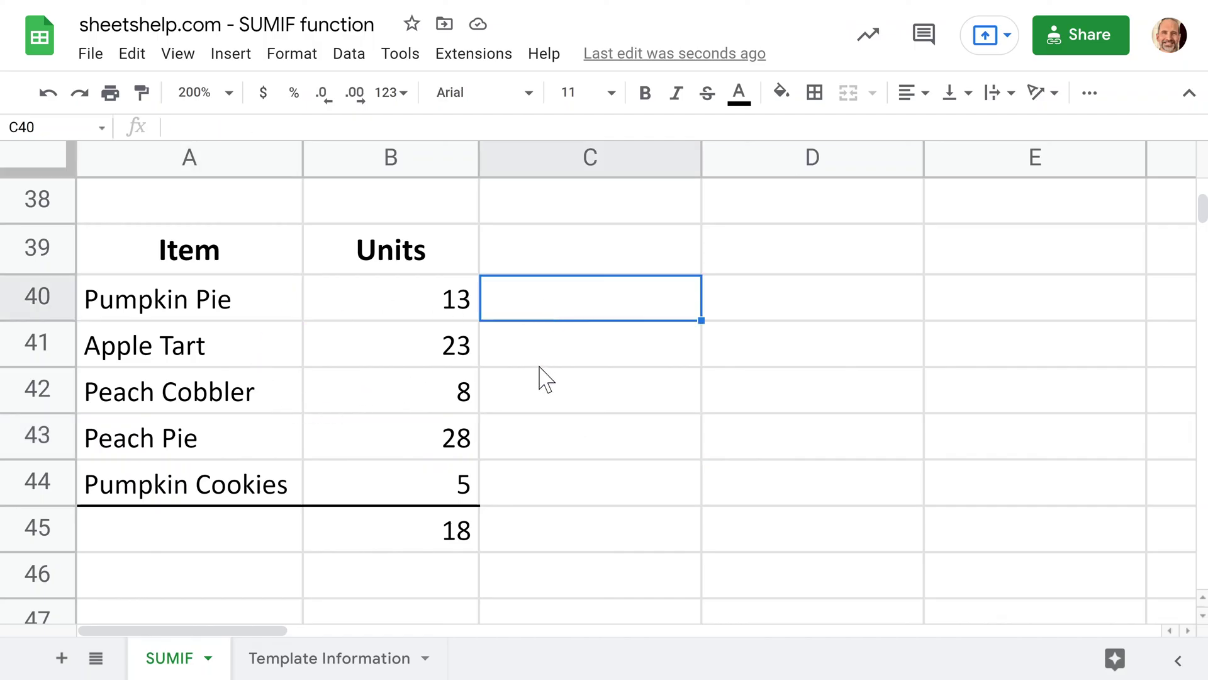
key("Down")
key("Down")
key("Down")
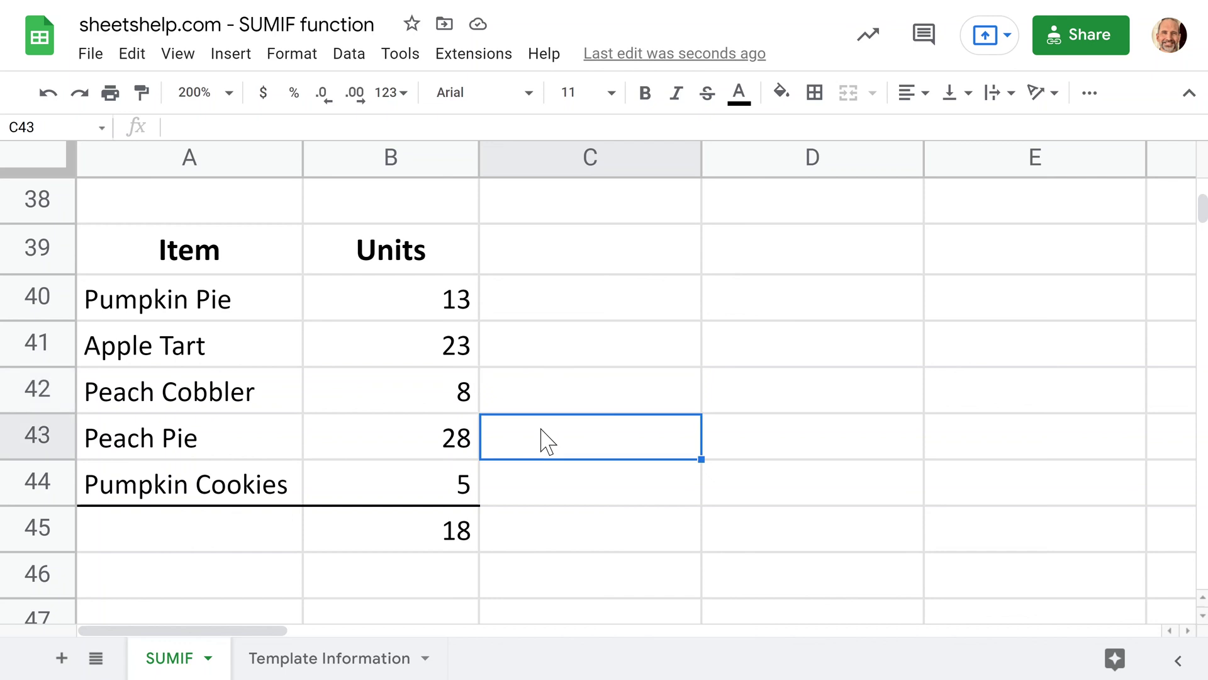
left_click(553, 483)
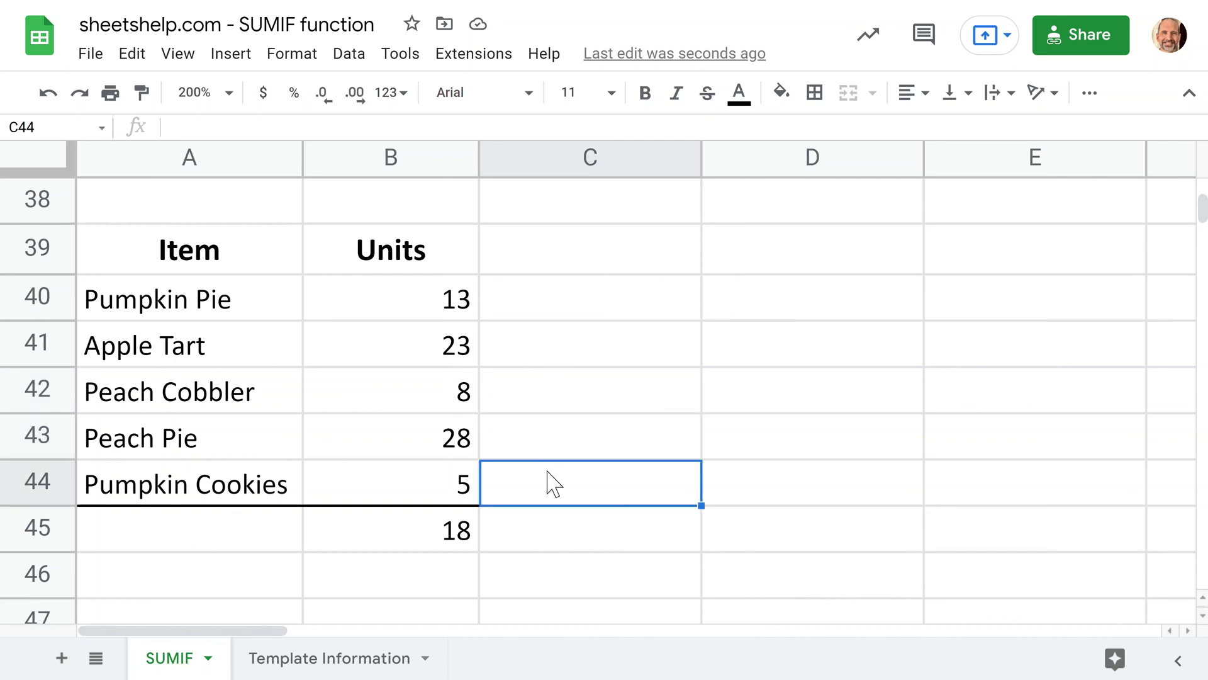